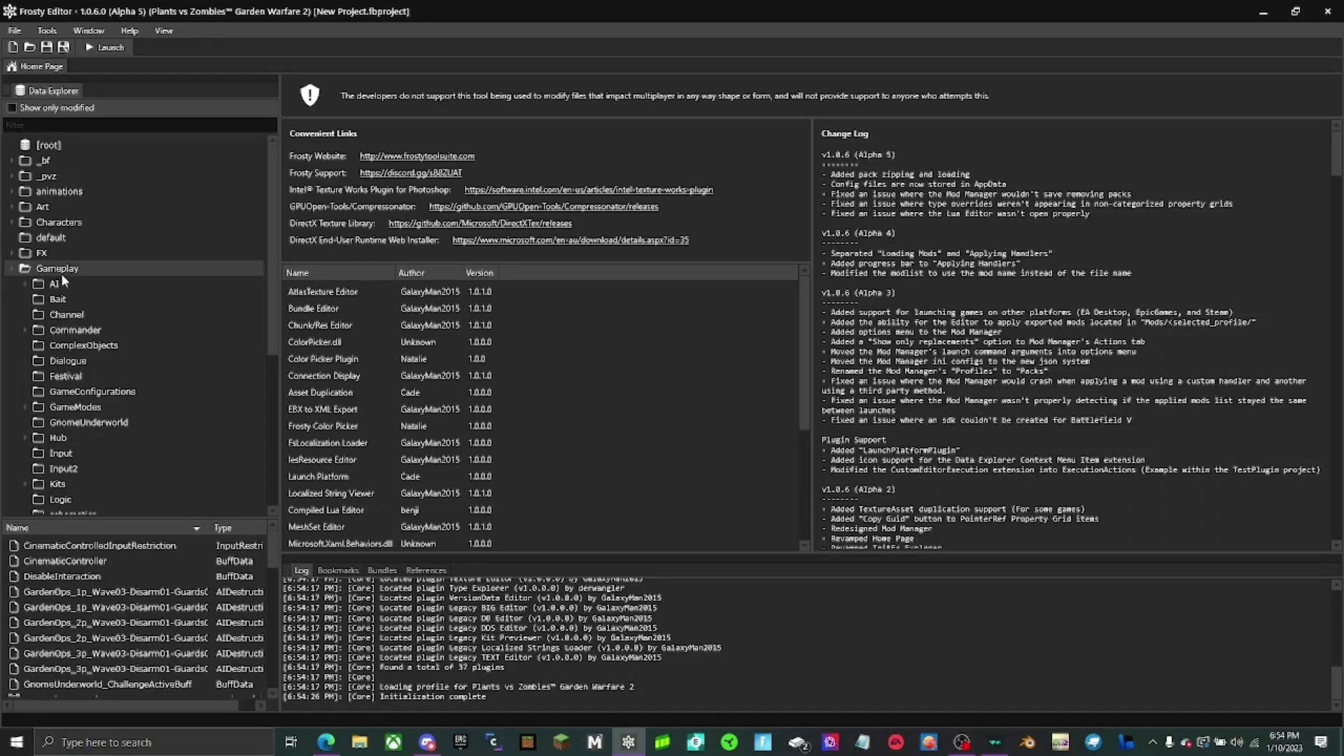
Step: Locate the Deploy folder under Gameplay/Weapons/Imp/Vehicles/Pylon in the asset tree and list its assets
{"action": "scroll", "coordinate": [90, 358], "scroll_direction": "down", "scroll_amount": 6}
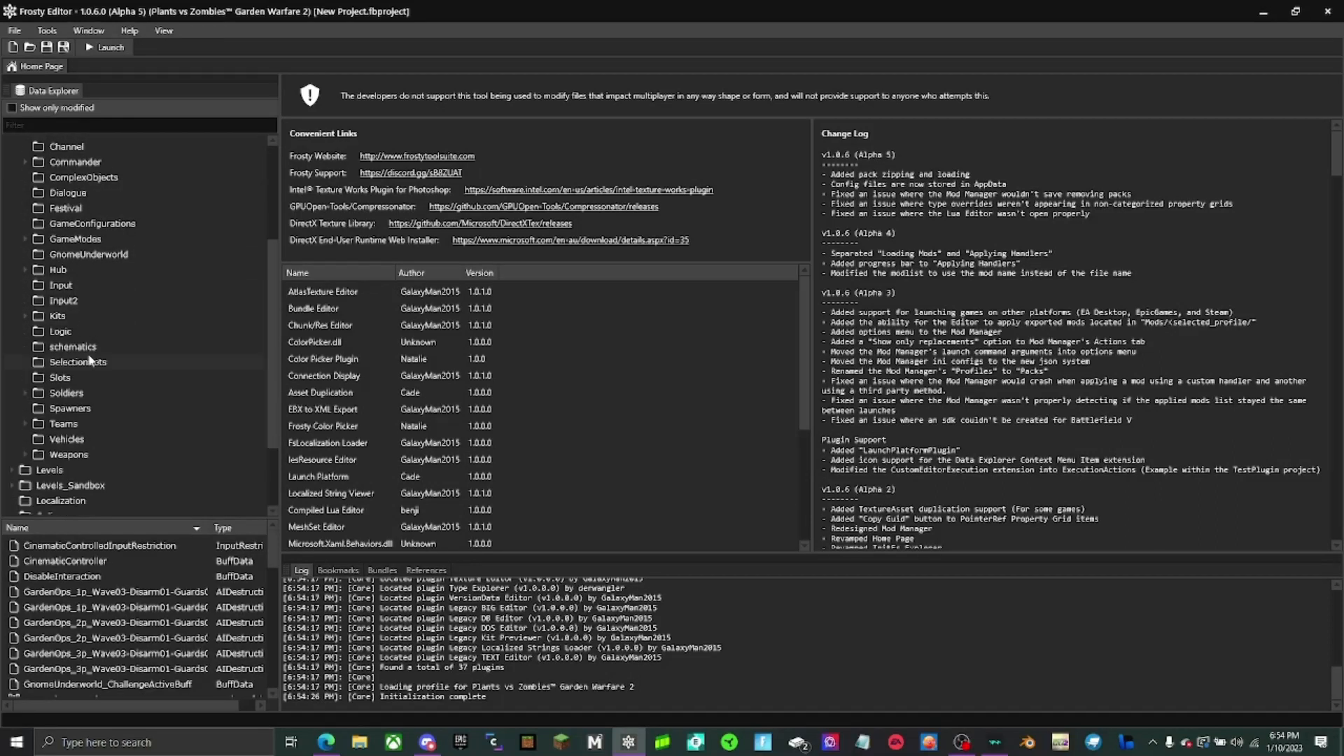
{"action": "double_click", "coordinate": [72, 425]}
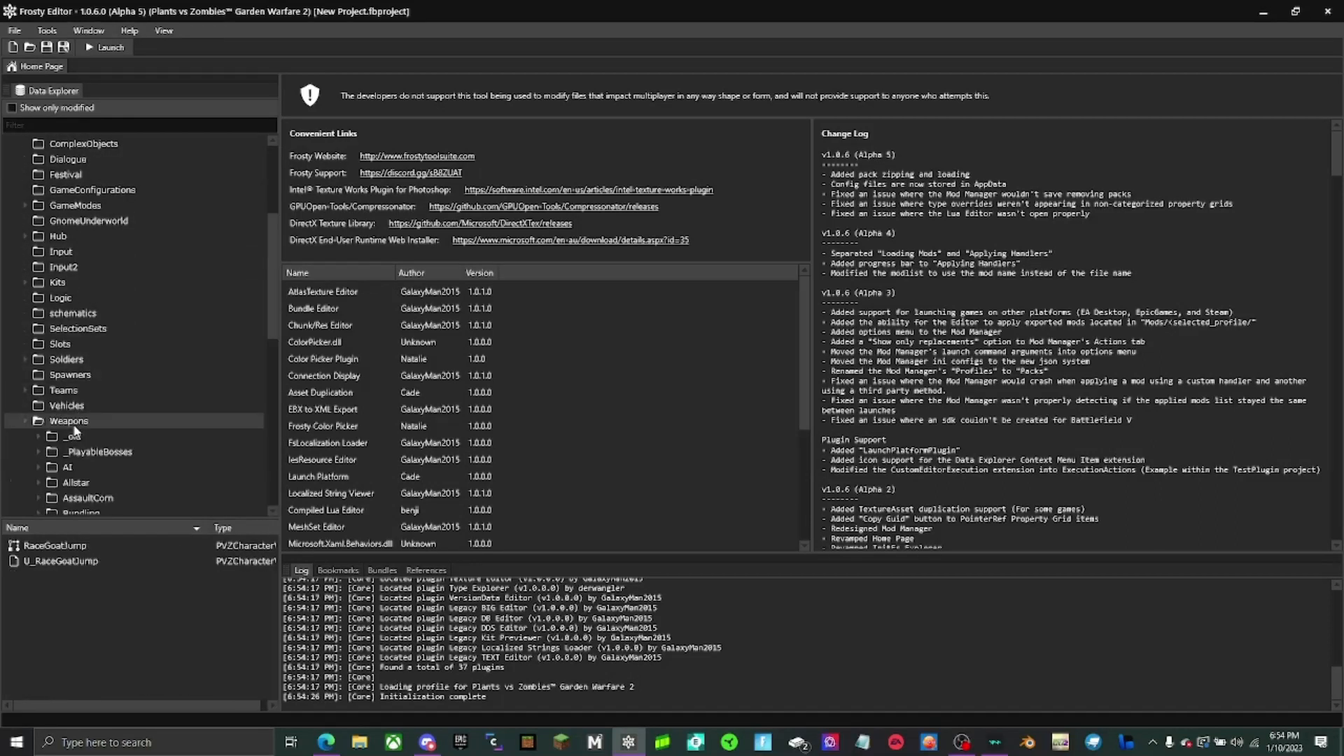
{"action": "scroll", "coordinate": [73, 429], "scroll_direction": "down", "scroll_amount": 6}
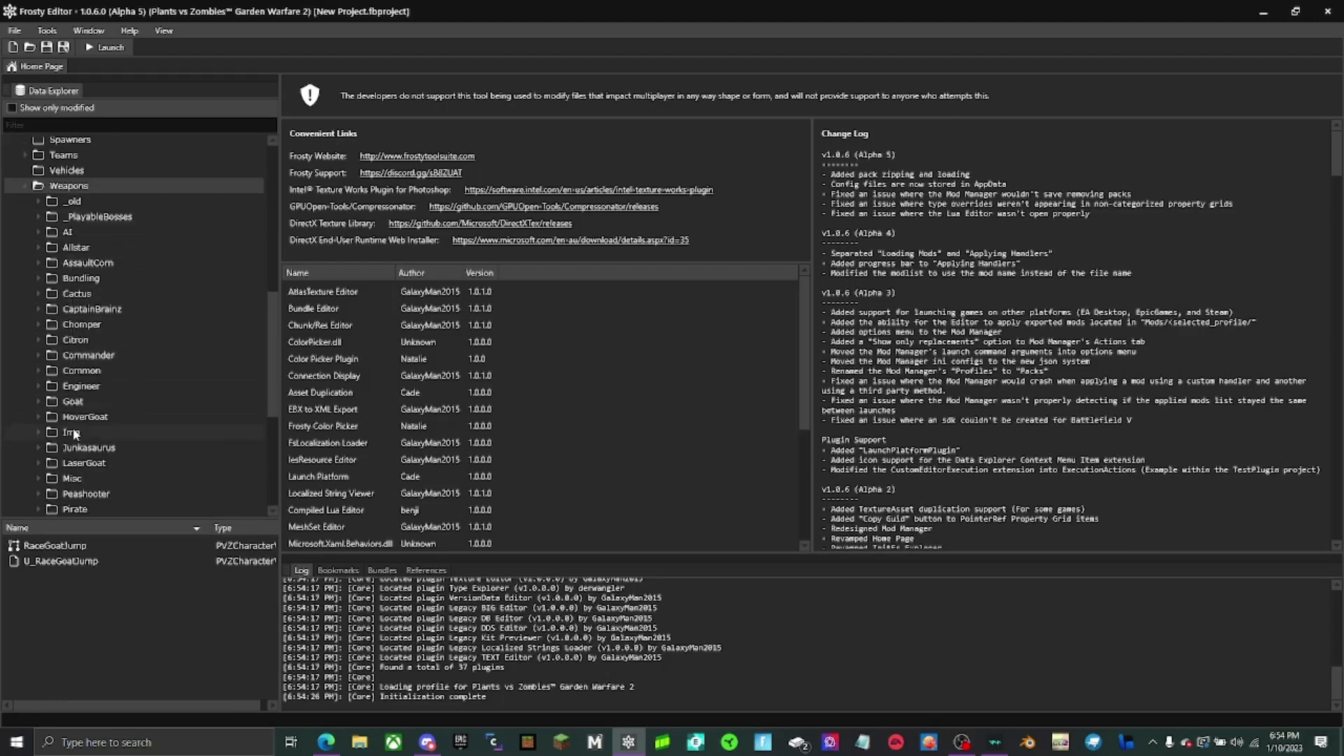
{"action": "double_click", "coordinate": [88, 403]}
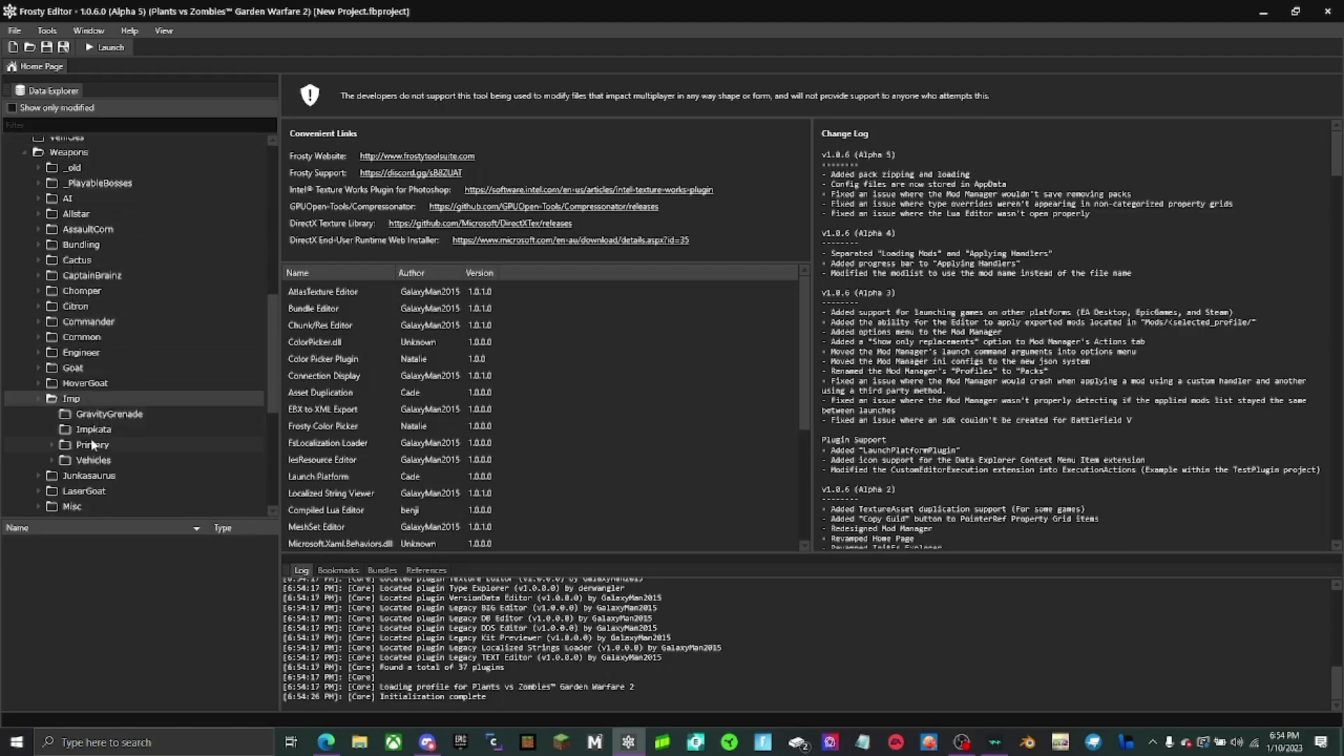
{"action": "left_click", "coordinate": [95, 462]}
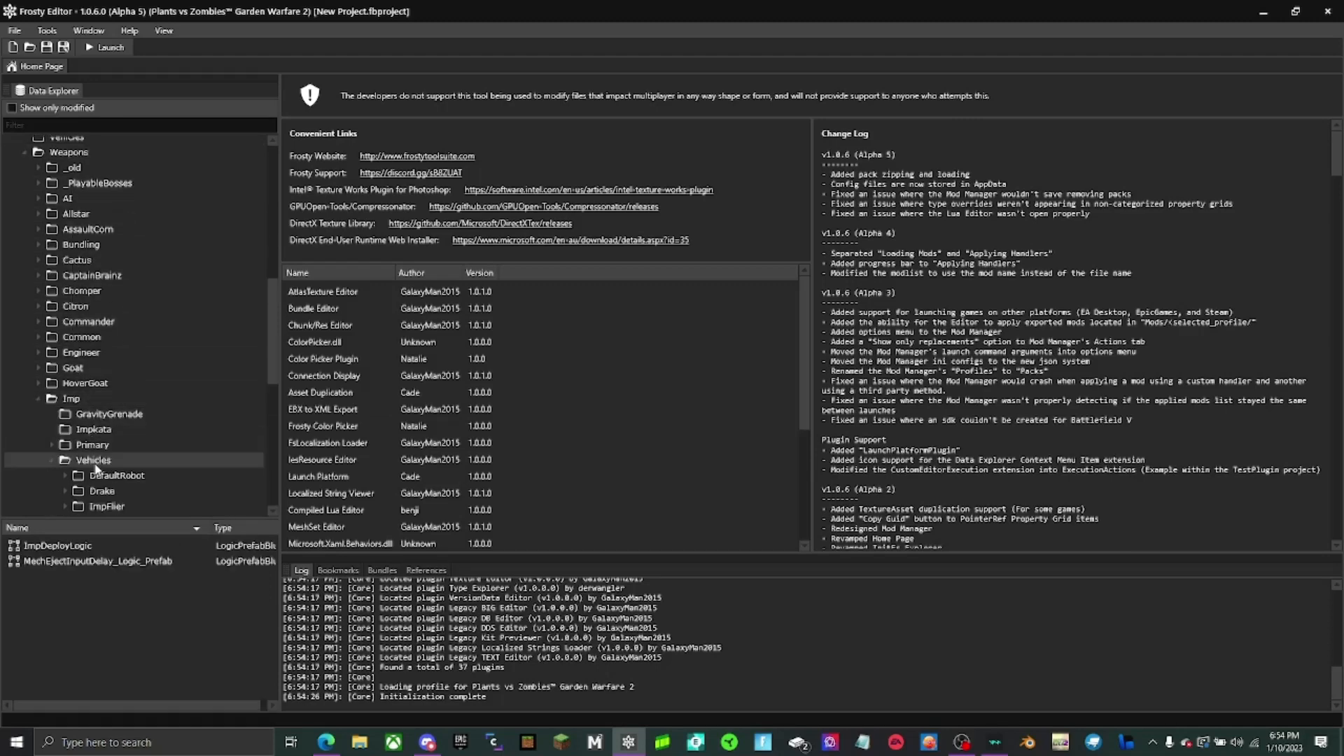
{"action": "double_click", "coordinate": [95, 461]}
{"action": "scroll", "coordinate": [97, 467], "scroll_direction": "down", "scroll_amount": 4}
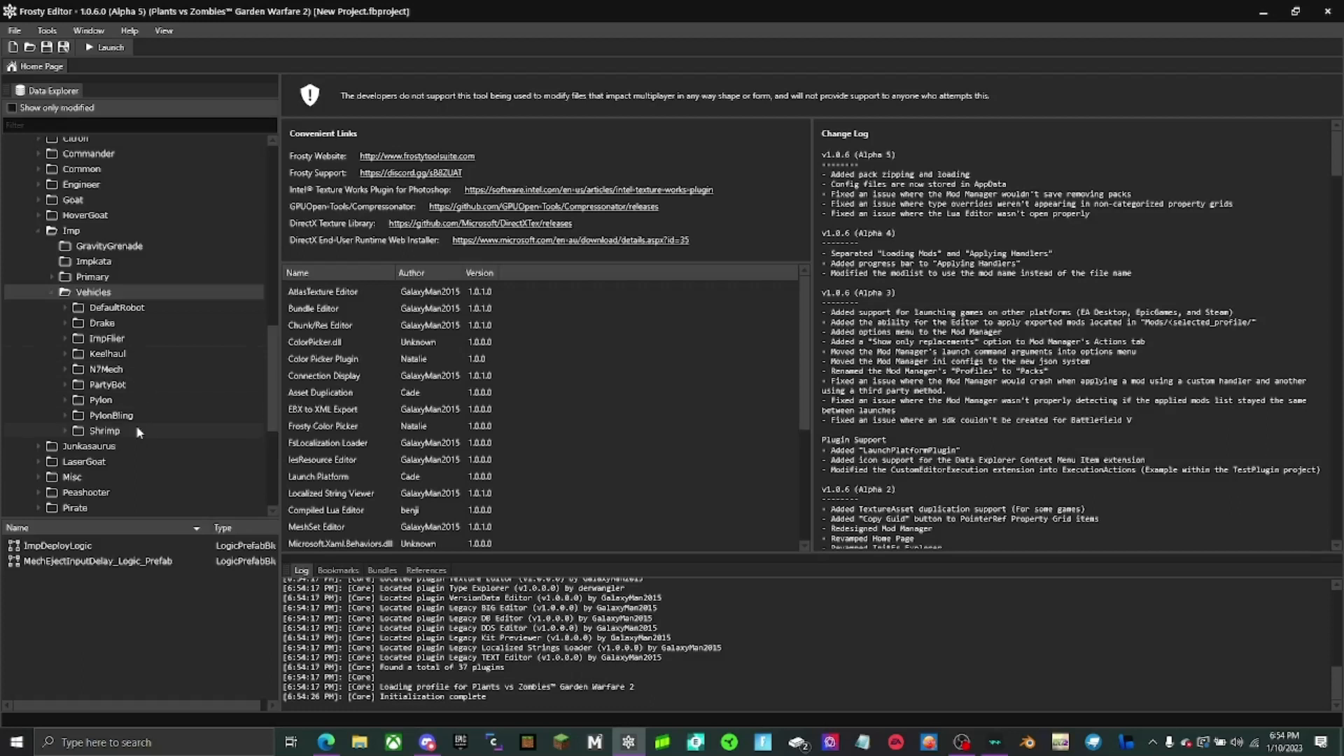
{"action": "double_click", "coordinate": [135, 399]}
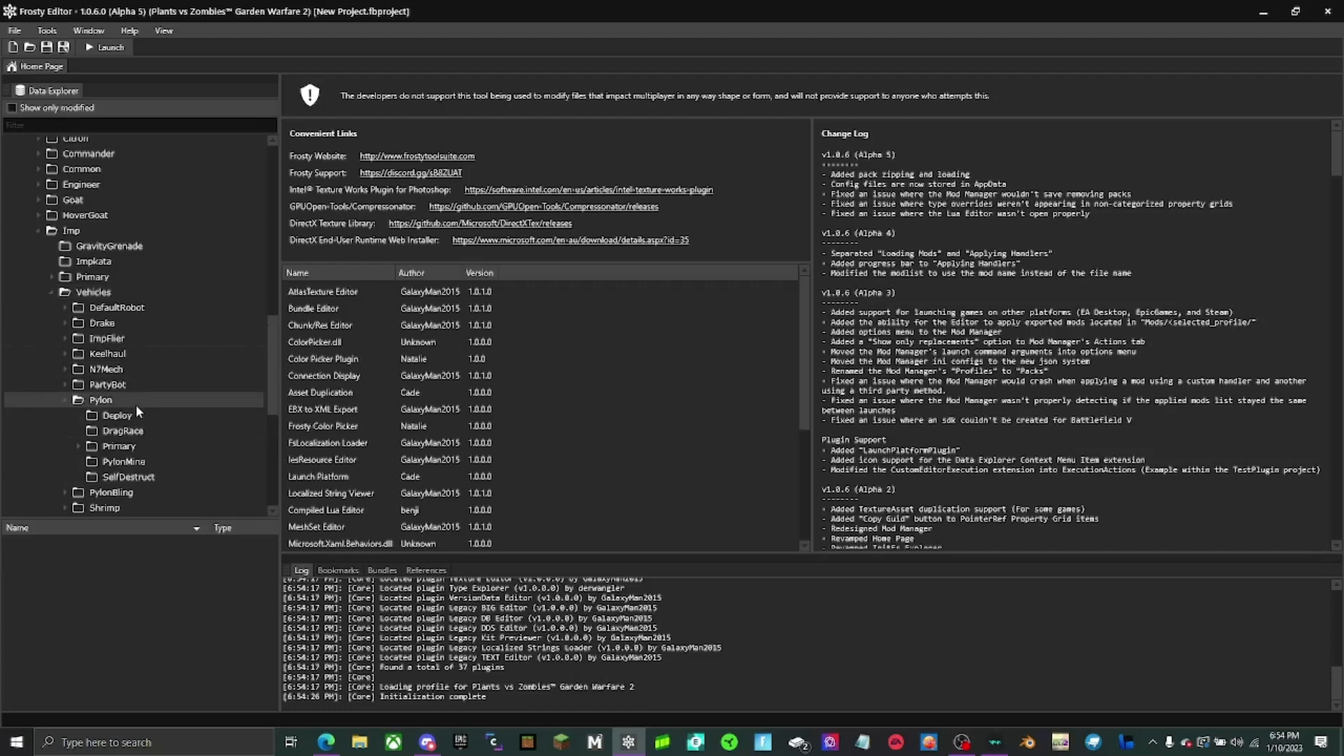
{"action": "left_click", "coordinate": [134, 415]}
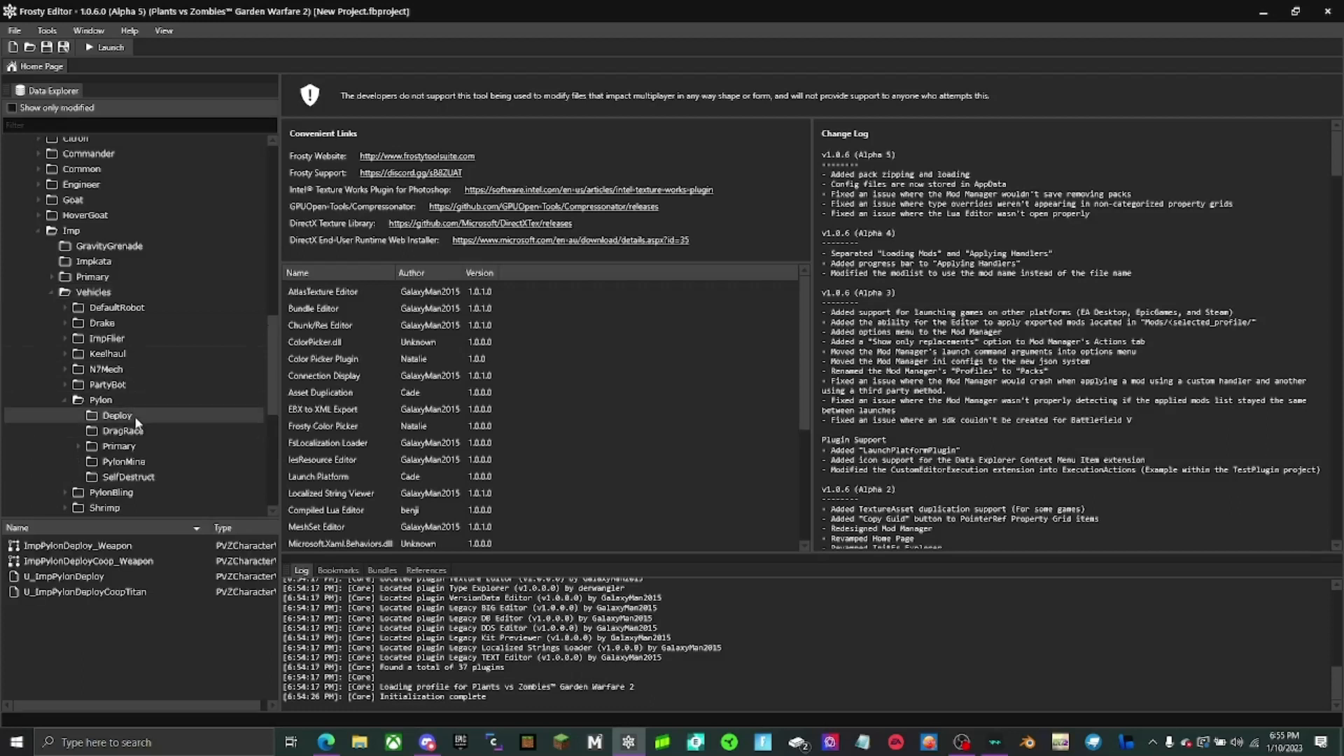
Step: Export the ImpPylonDeploy_Weapon asset without dependencies to the .bins folder as a Binary File (*.bin), keeping its name
{"action": "right_click", "coordinate": [93, 545]}
{"action": "left_click", "coordinate": [121, 590]}
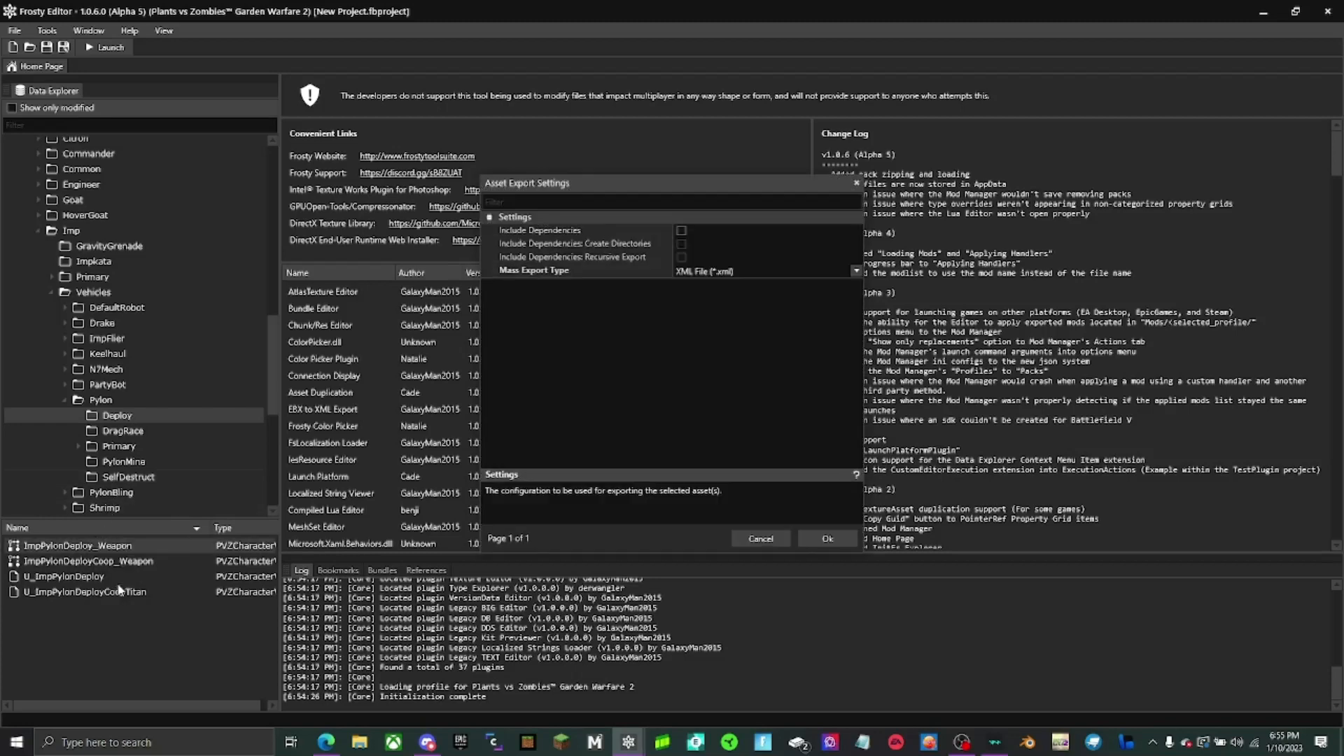
{"action": "left_click", "coordinate": [835, 541]}
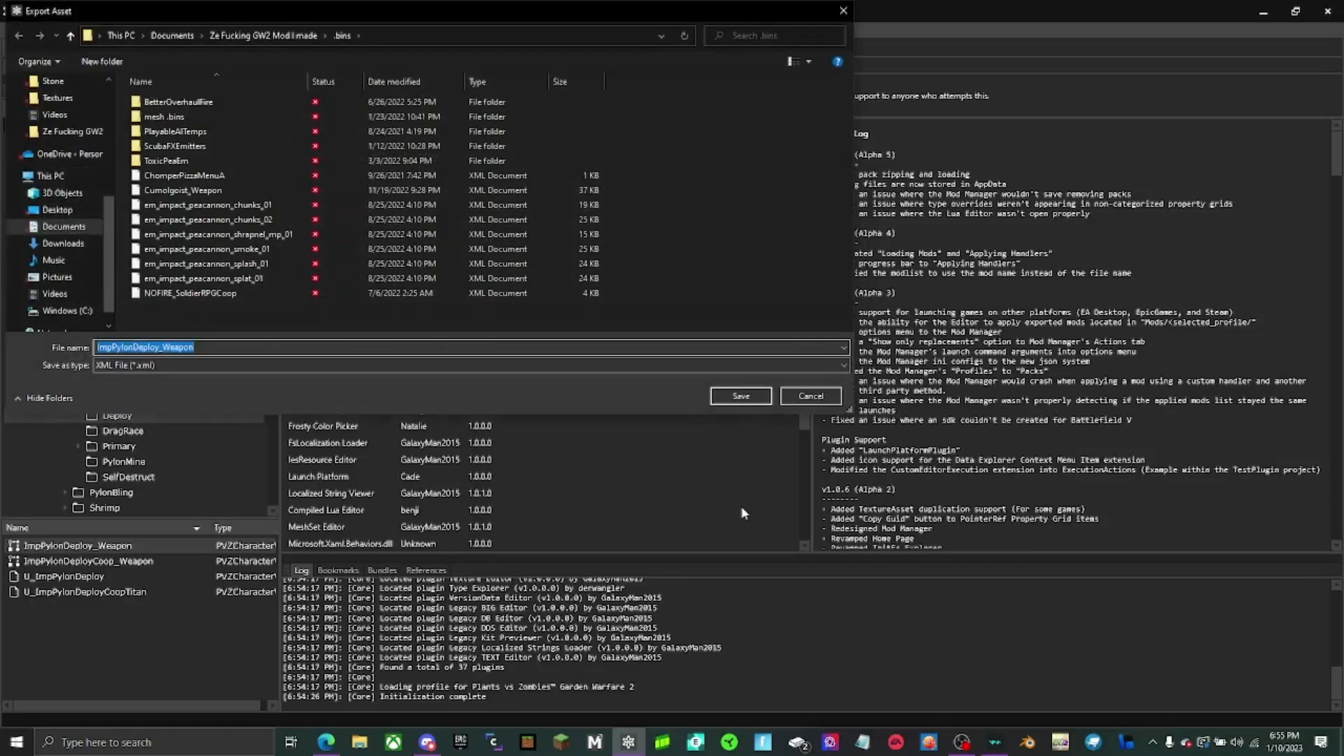
{"action": "left_click", "coordinate": [123, 363]}
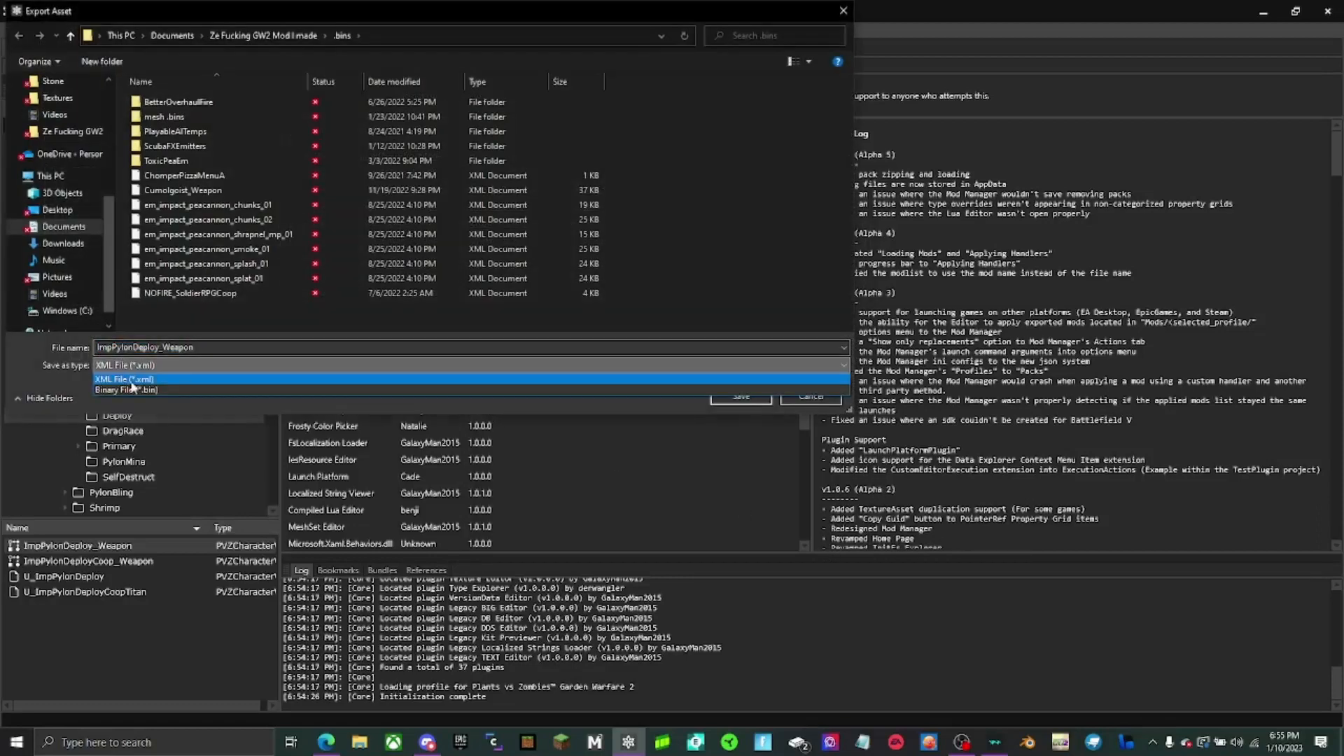
{"action": "left_click", "coordinate": [134, 385]}
{"action": "left_click", "coordinate": [733, 398]}
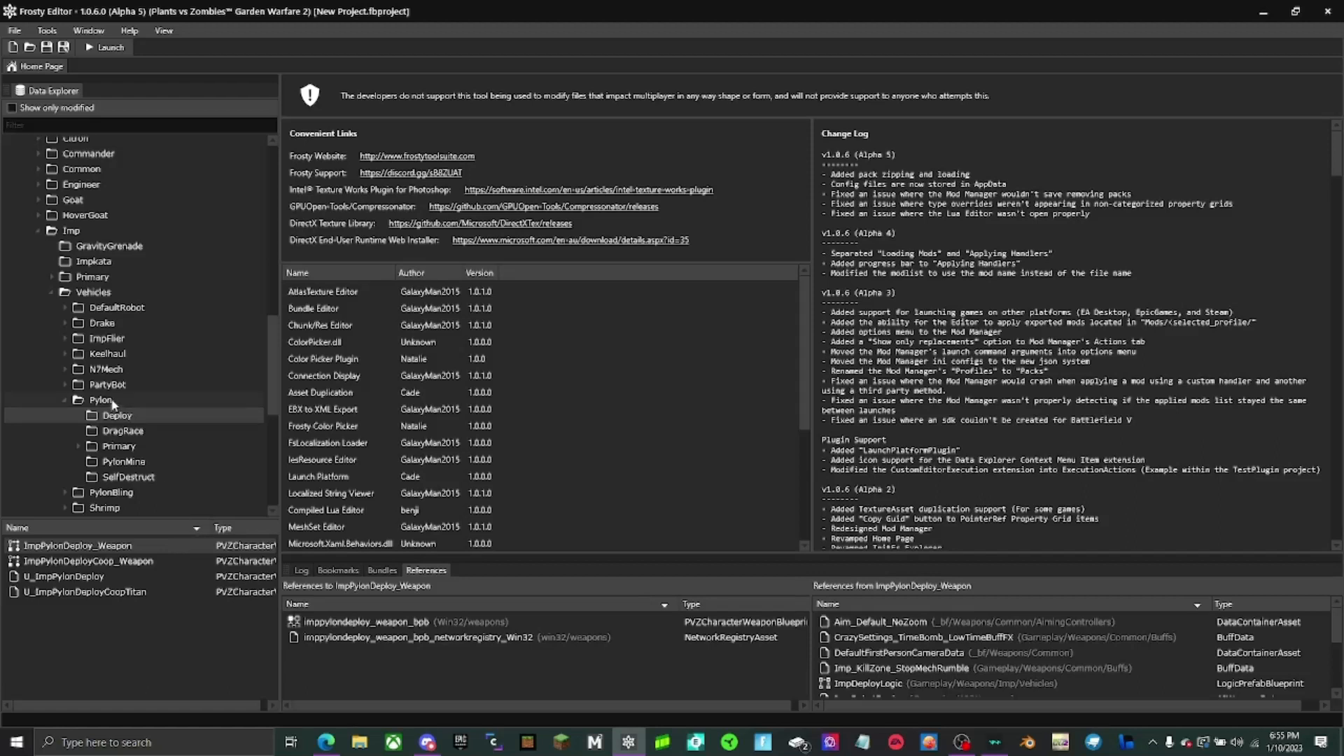
Step: Locate the GooBlaster_Charge folder under Gameplay/Weapons/_old/Zombie and list its assets
{"action": "scroll", "coordinate": [124, 435], "scroll_direction": "up", "scroll_amount": 2}
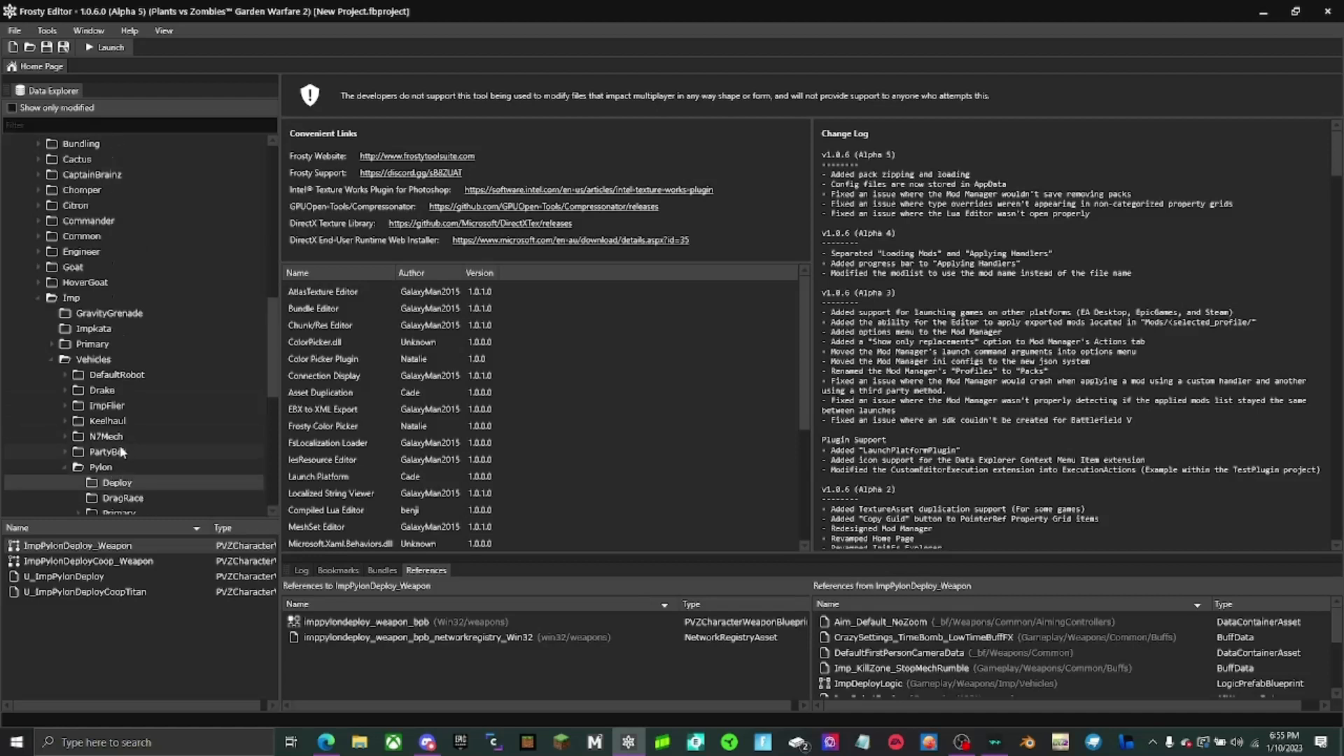
{"action": "scroll", "coordinate": [120, 450], "scroll_direction": "up", "scroll_amount": 4}
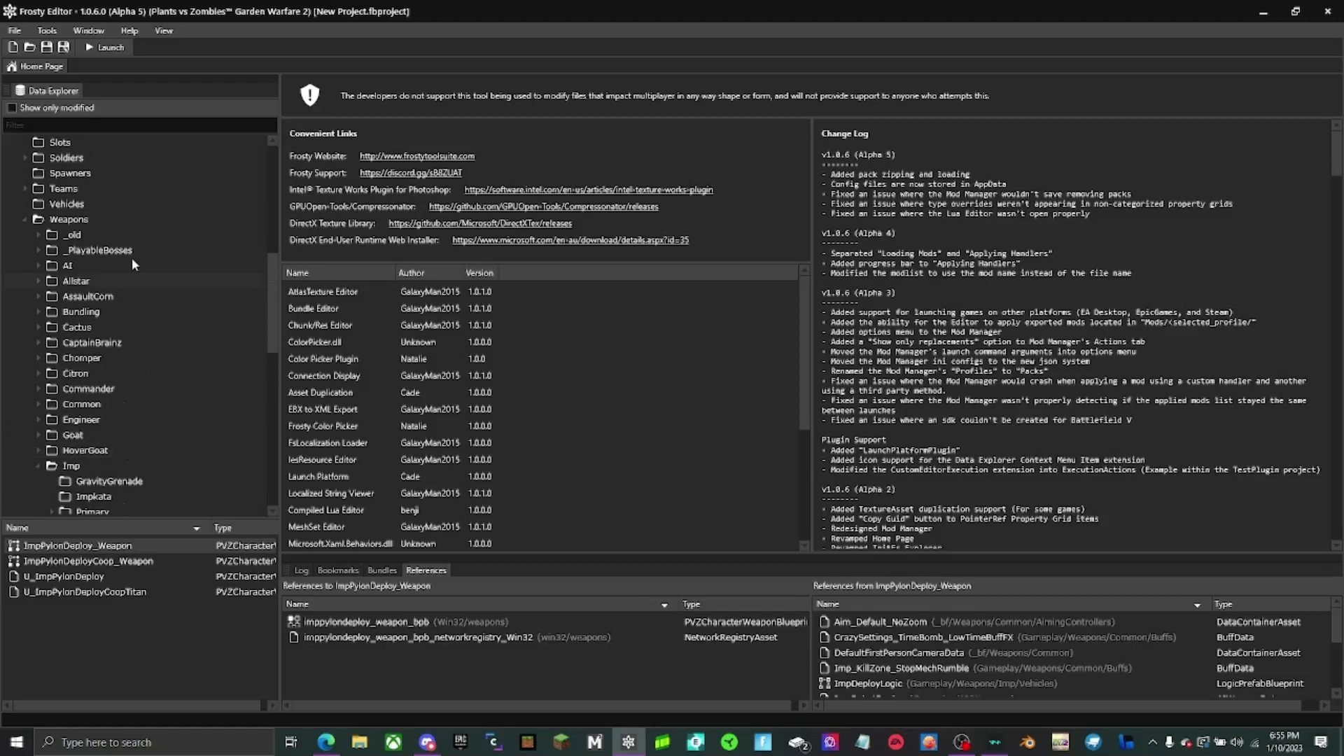
{"action": "double_click", "coordinate": [88, 238]}
{"action": "double_click", "coordinate": [95, 269]}
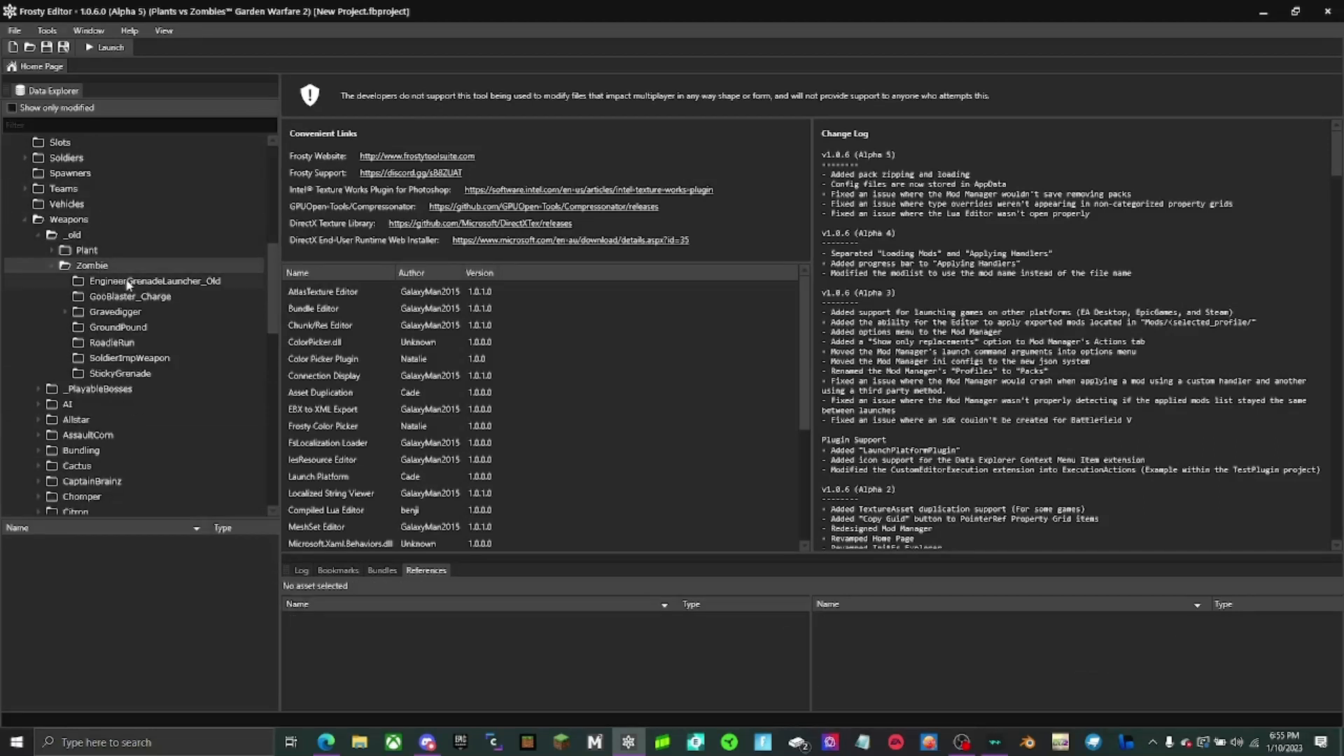
{"action": "left_click", "coordinate": [136, 297]}
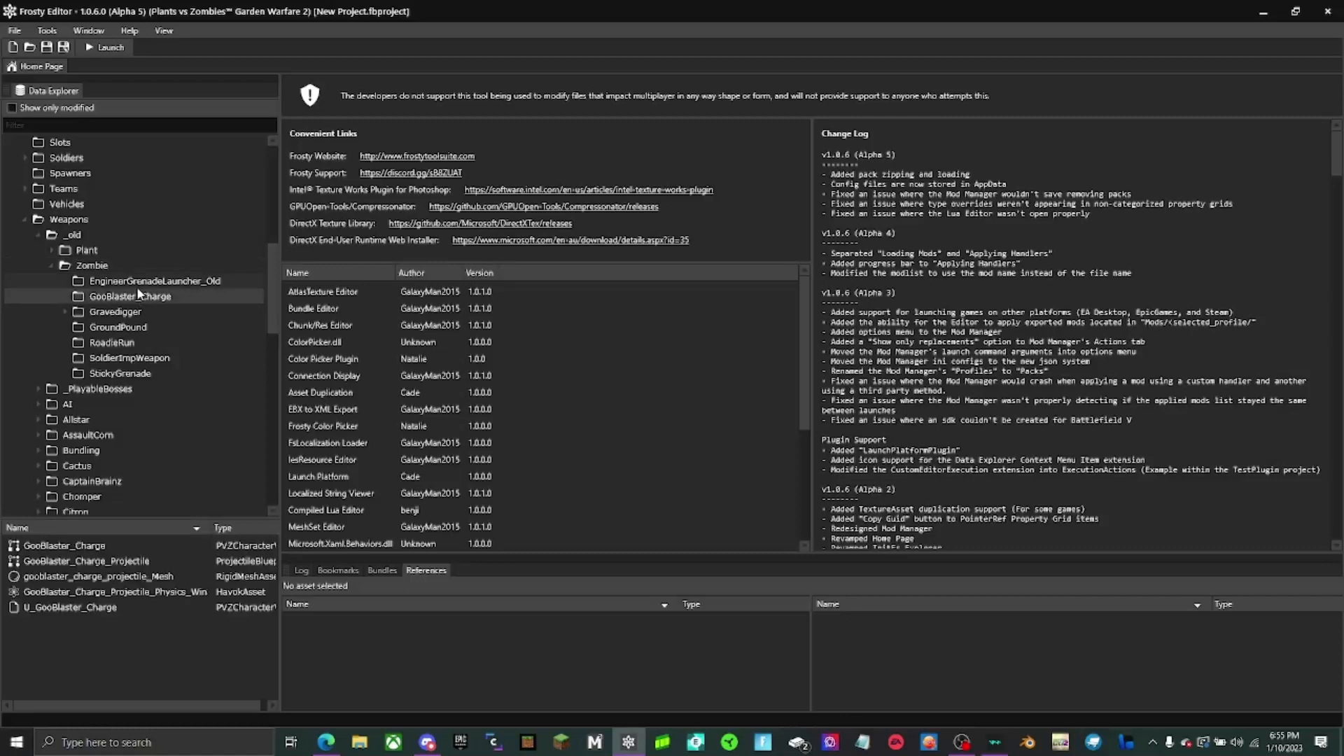
Step: Try to duplicate the GooBlaster_Charge weapon asset under the name h3554ry4
{"action": "right_click", "coordinate": [70, 552]}
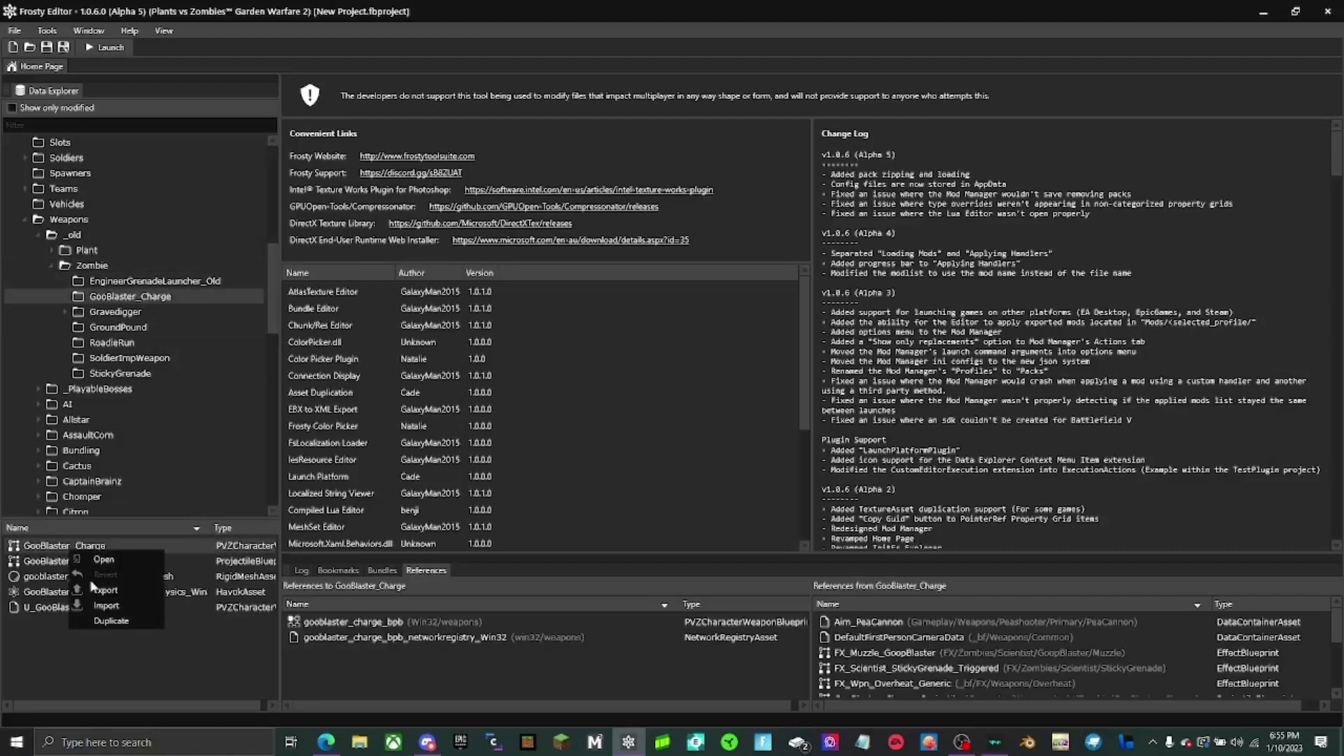
{"action": "left_click", "coordinate": [105, 622]}
{"action": "double_click", "coordinate": [663, 218]}
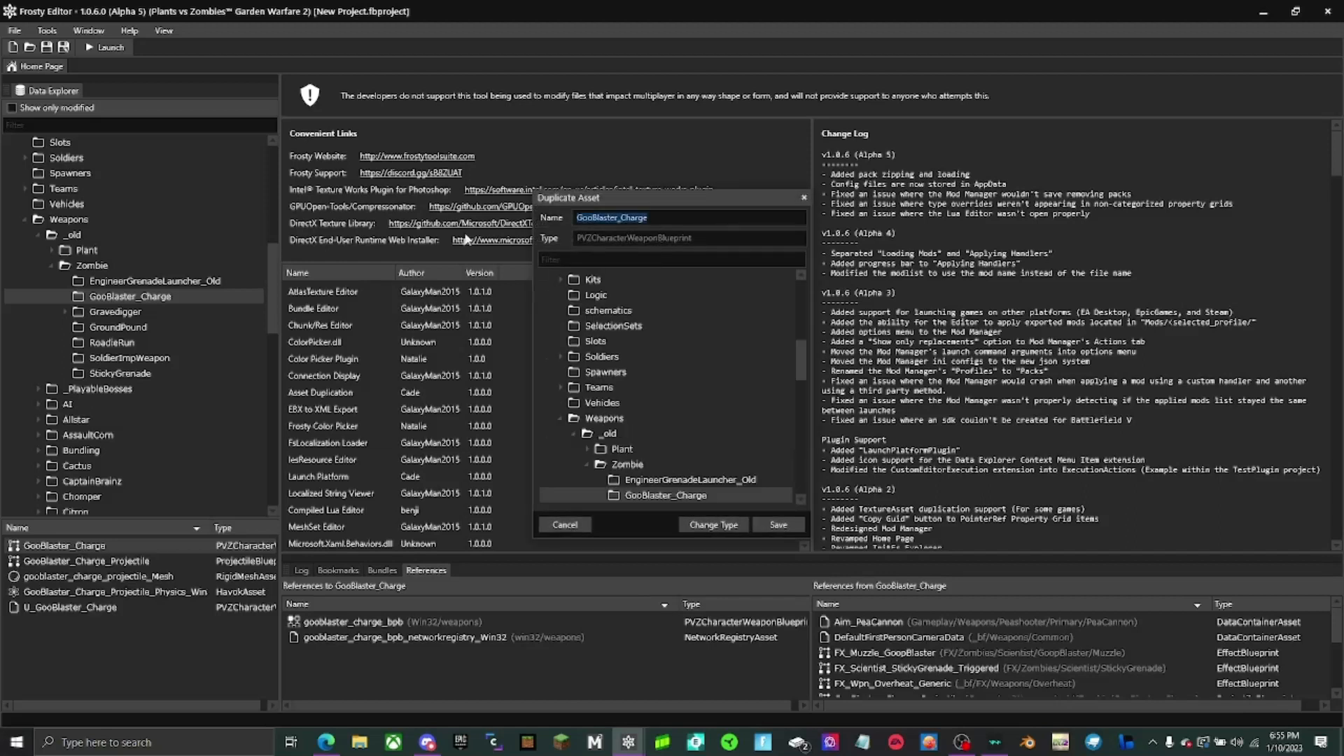
{"action": "type", "text": "h3554ry4"}
{"action": "left_click", "coordinate": [770, 530]}
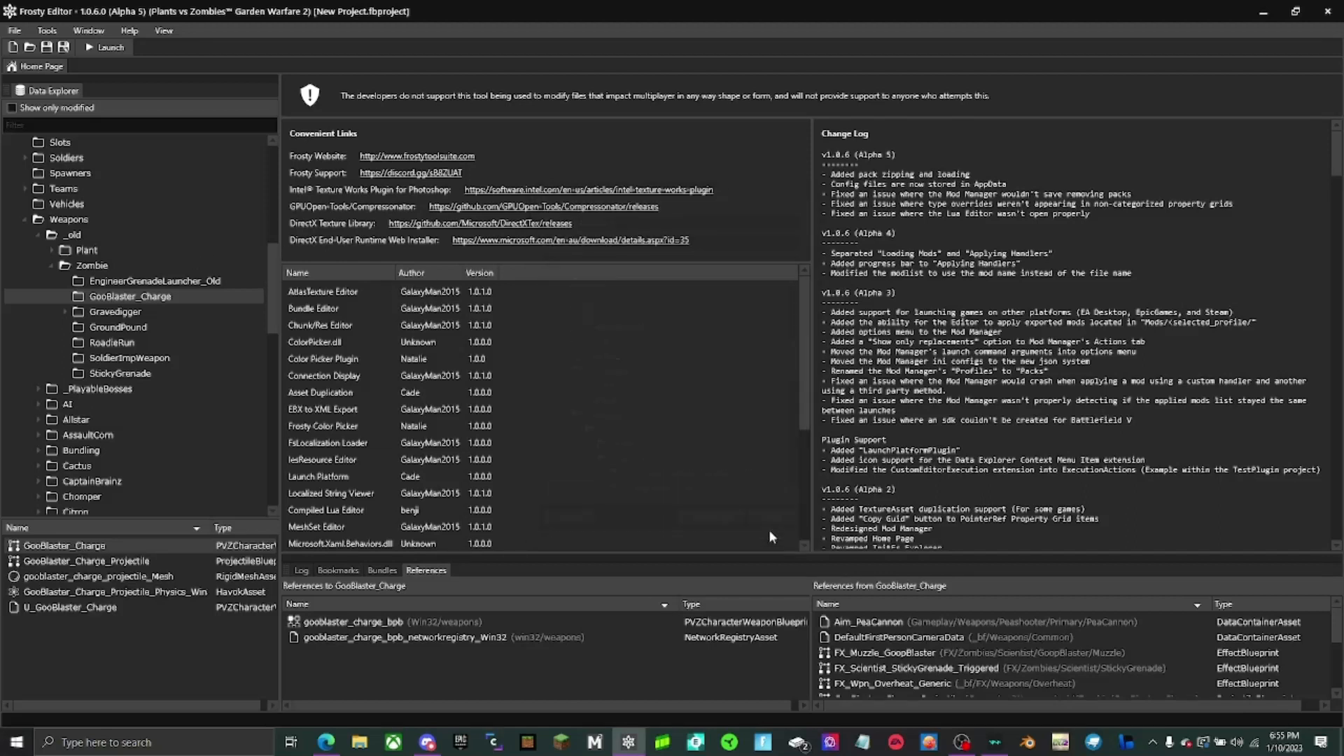
Step: Duplicate the GooBlaster_Charge weapon asset in its own folder under the temporary name rtyeh
{"action": "right_click", "coordinate": [88, 551]}
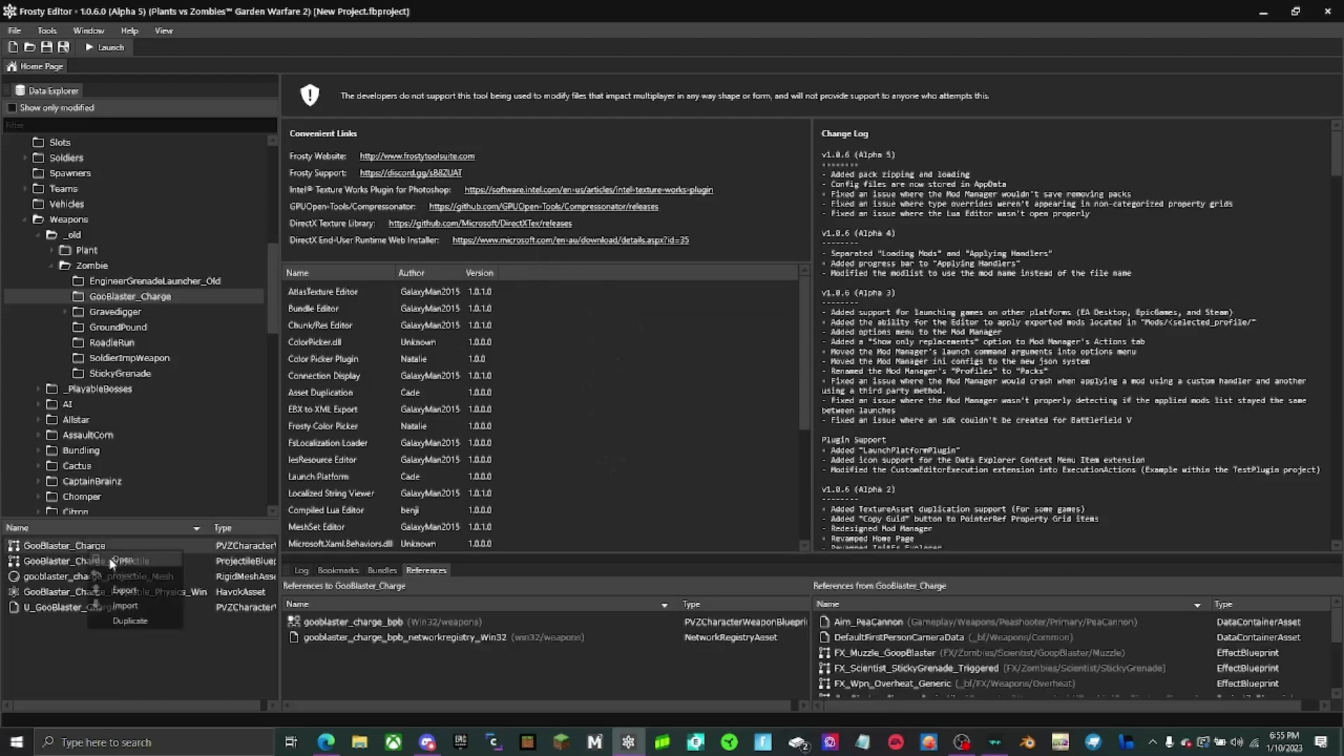
{"action": "left_click", "coordinate": [132, 621]}
{"action": "left_click_drag", "start_coordinate": [708, 197], "coordinate": [347, 216]}
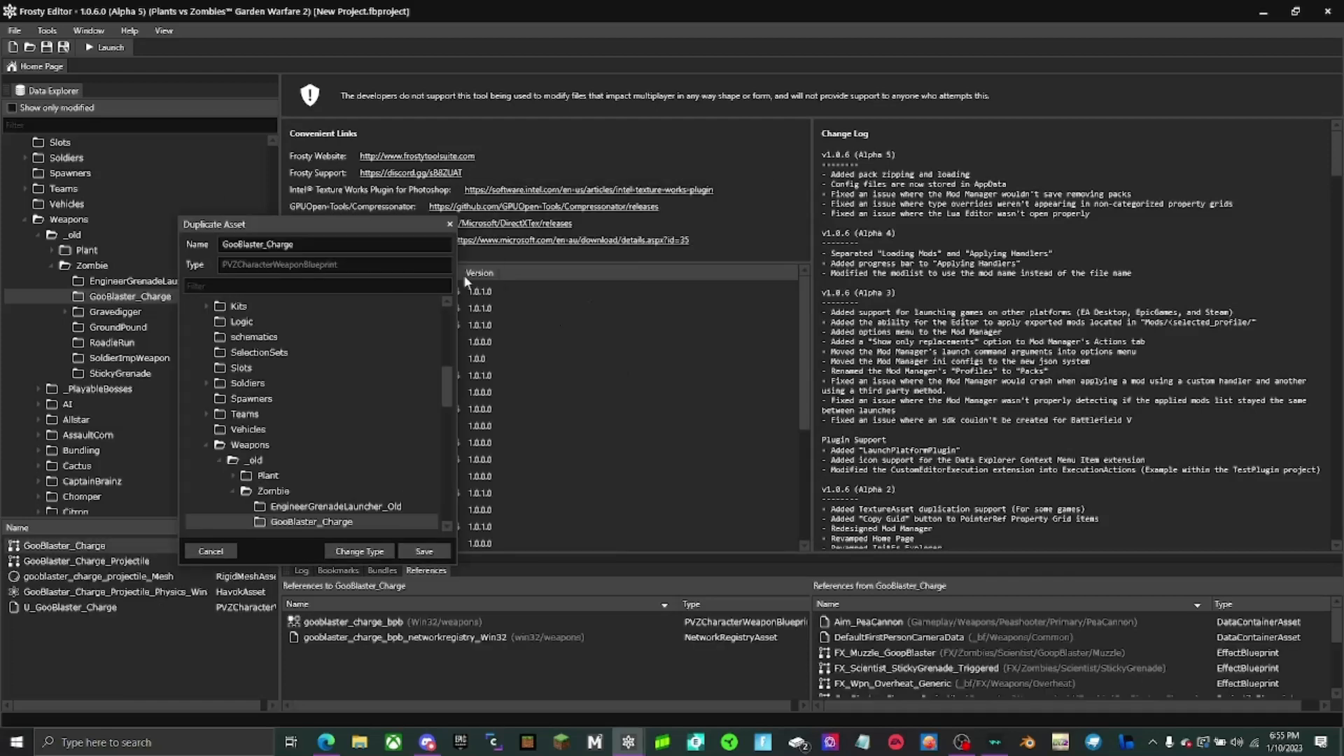
{"action": "type", "text": "rtyeh"}
{"action": "left_click", "coordinate": [434, 543]}
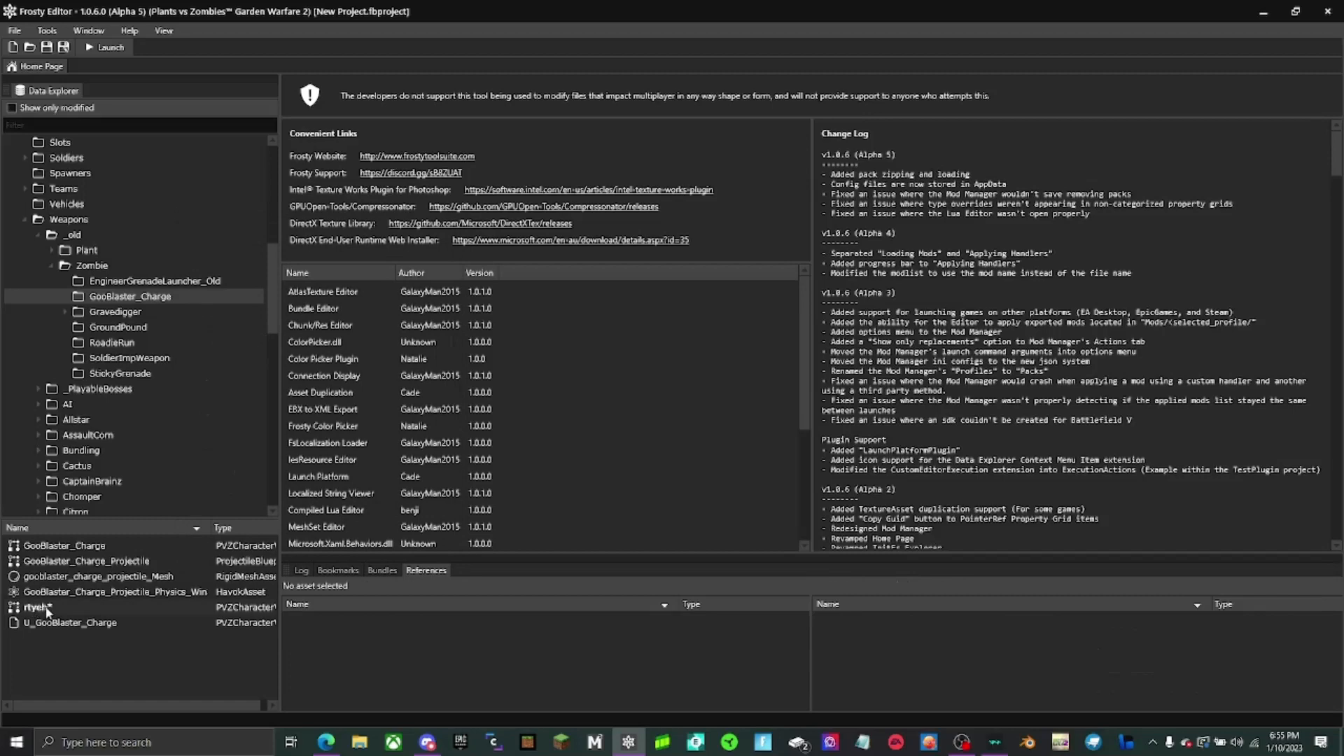
Step: Import the ImpPylonDeploy_Weapon.bin file into the rtyeh asset
{"action": "right_click", "coordinate": [40, 609]}
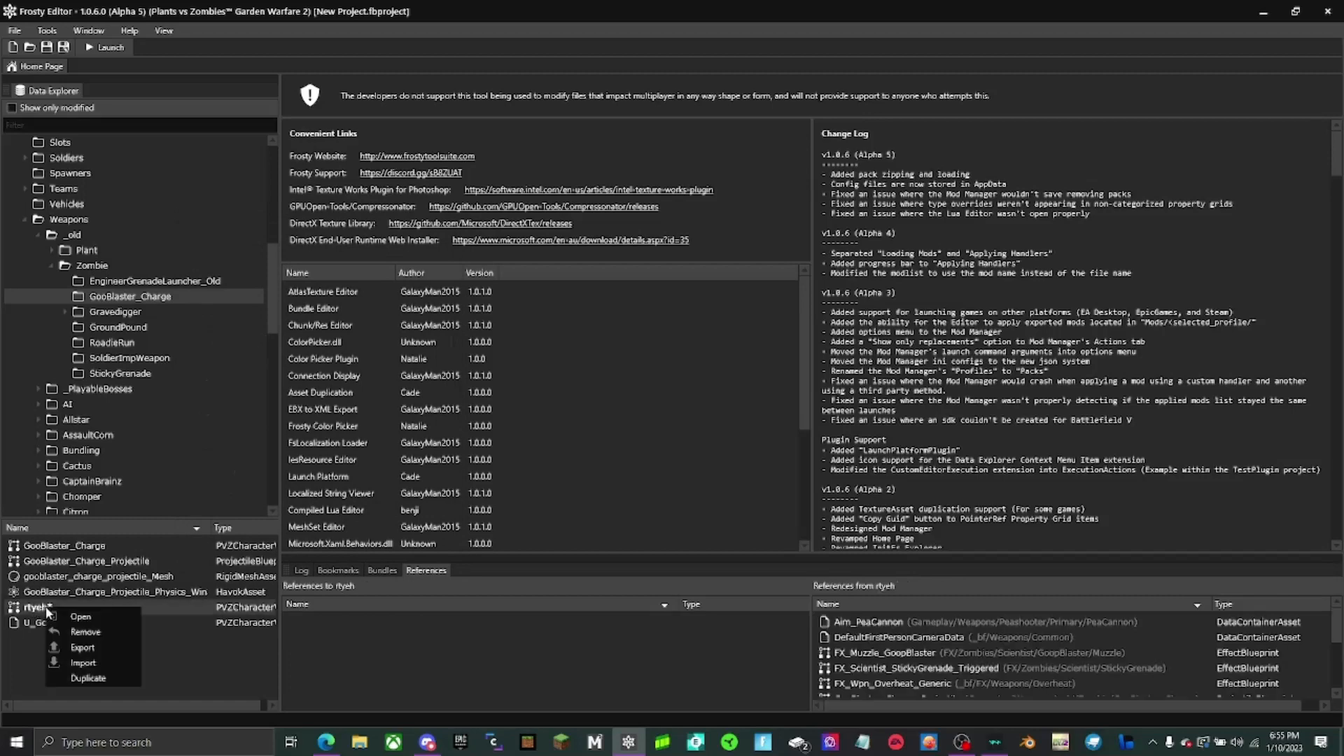
{"action": "left_click", "coordinate": [79, 669]}
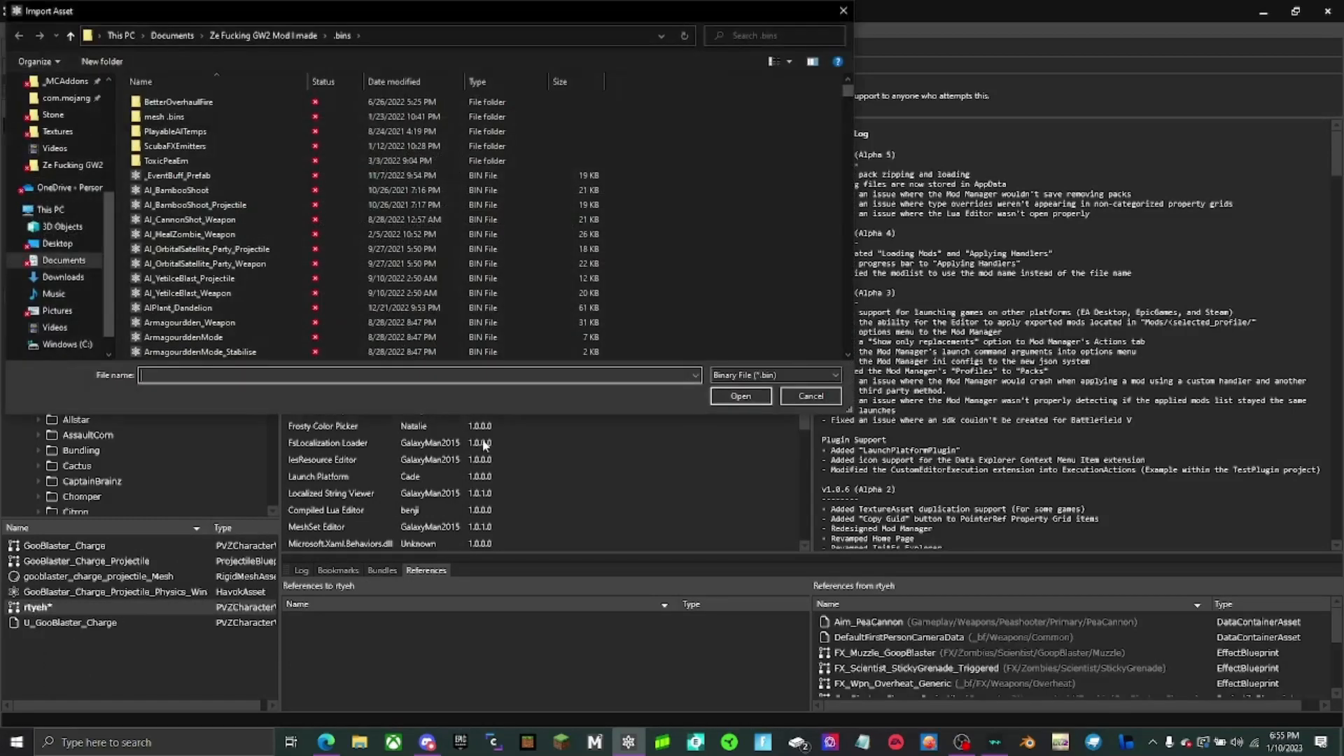
{"action": "type", "text": "imp"}
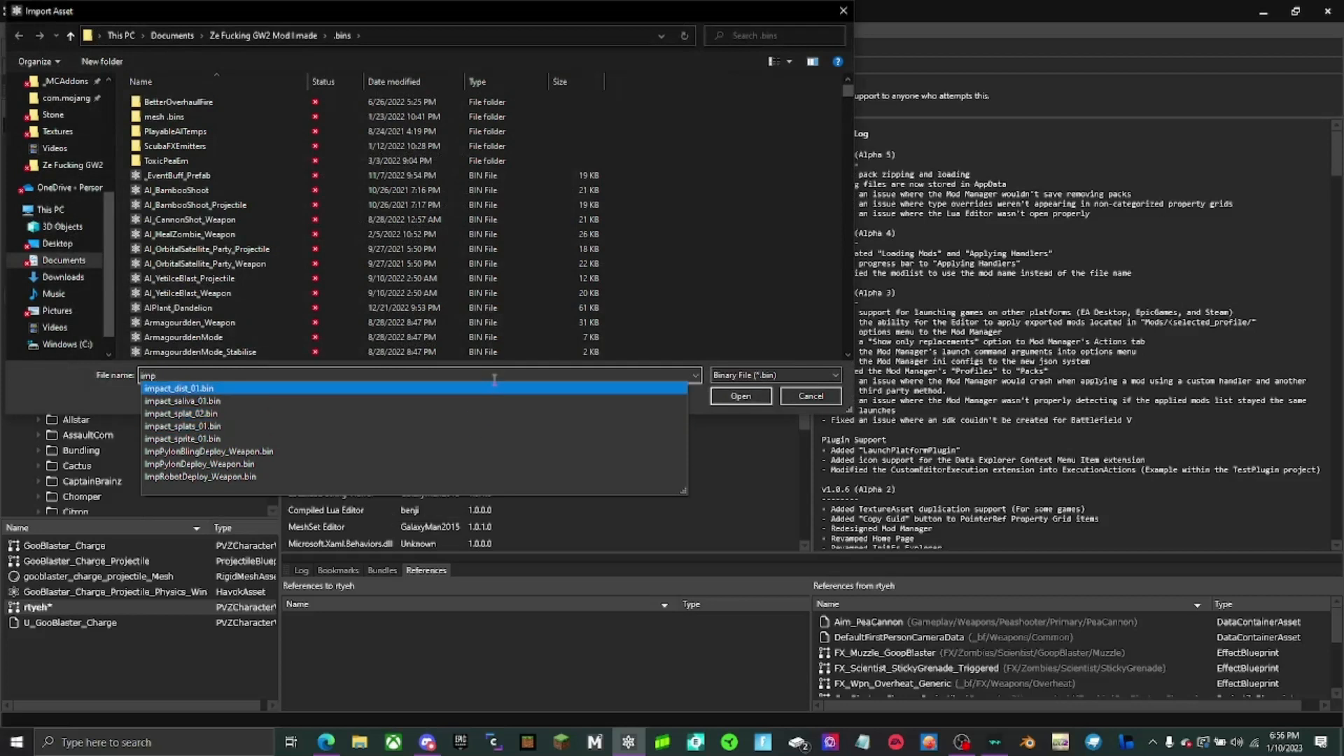
{"action": "left_click", "coordinate": [364, 464]}
{"action": "left_click", "coordinate": [740, 396]}
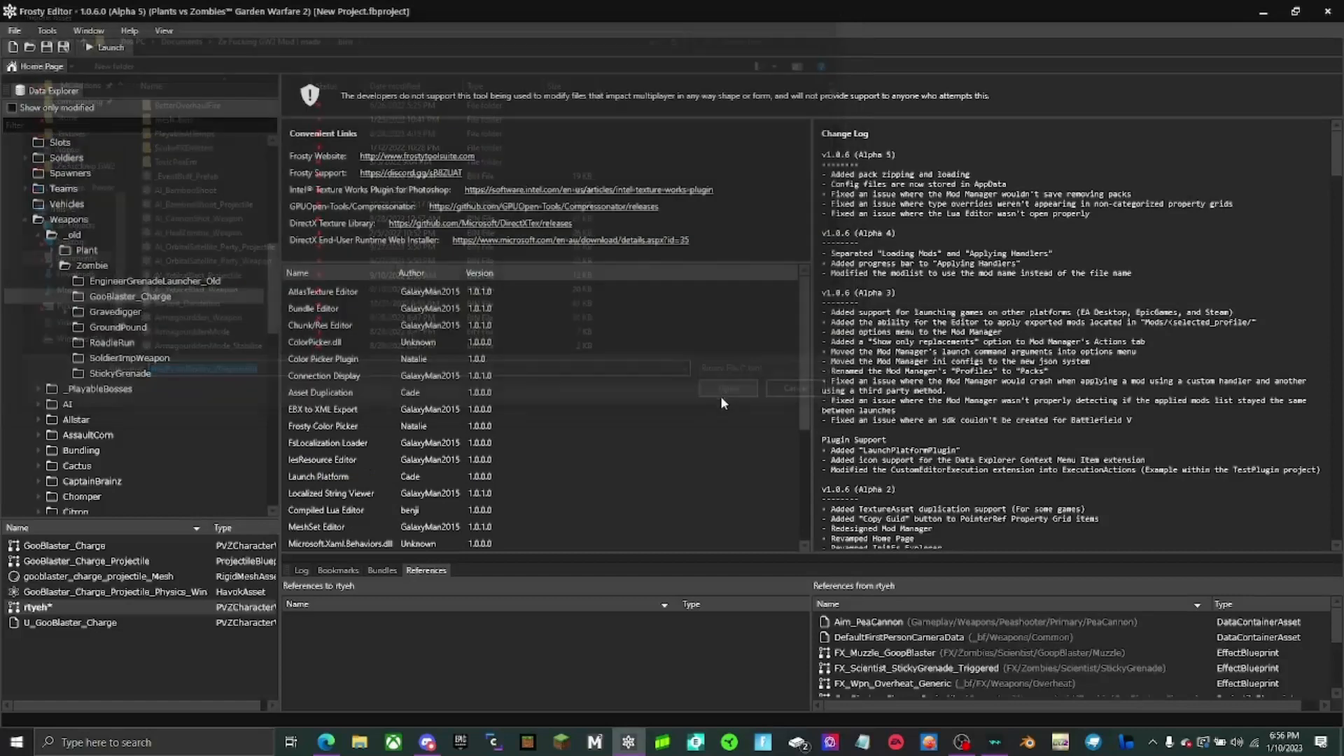
Step: Duplicate the rtyeh asset in the same folder under the name DeployWeapon_Meh
{"action": "right_click", "coordinate": [40, 608]}
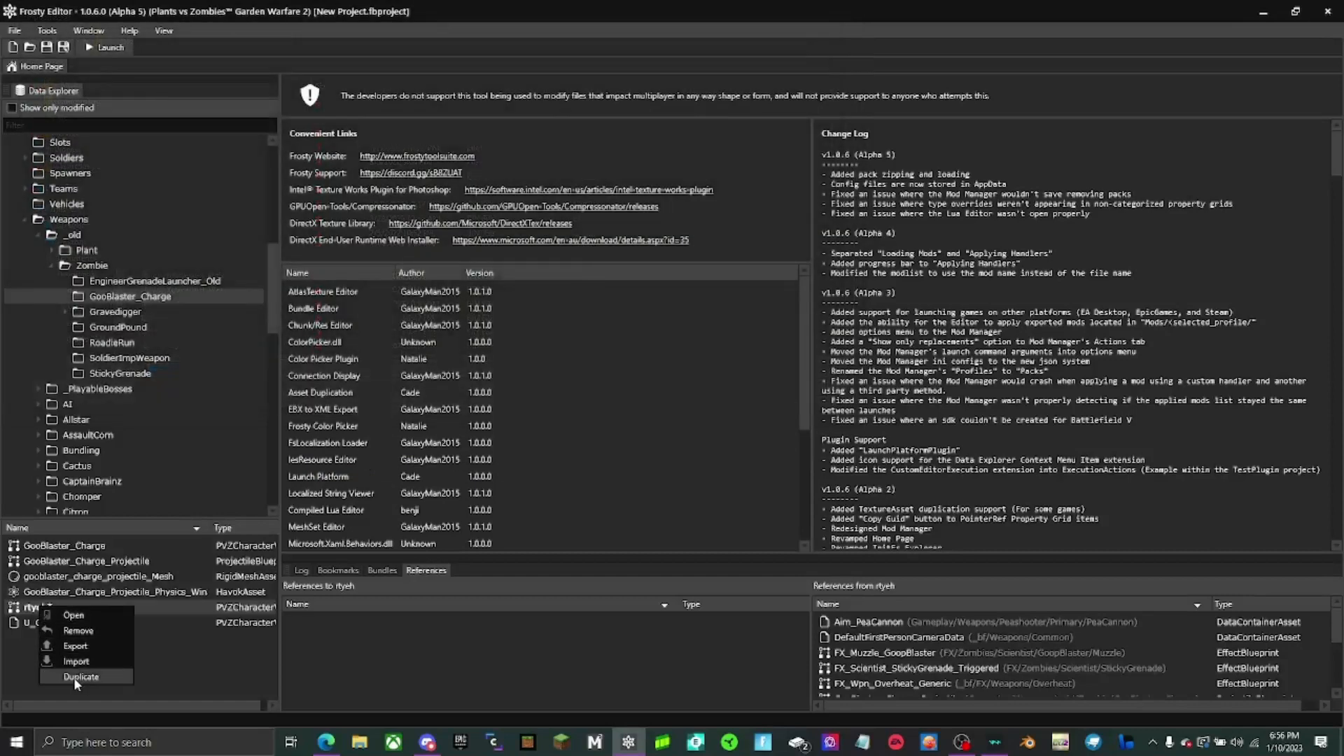
{"action": "left_click", "coordinate": [74, 677]}
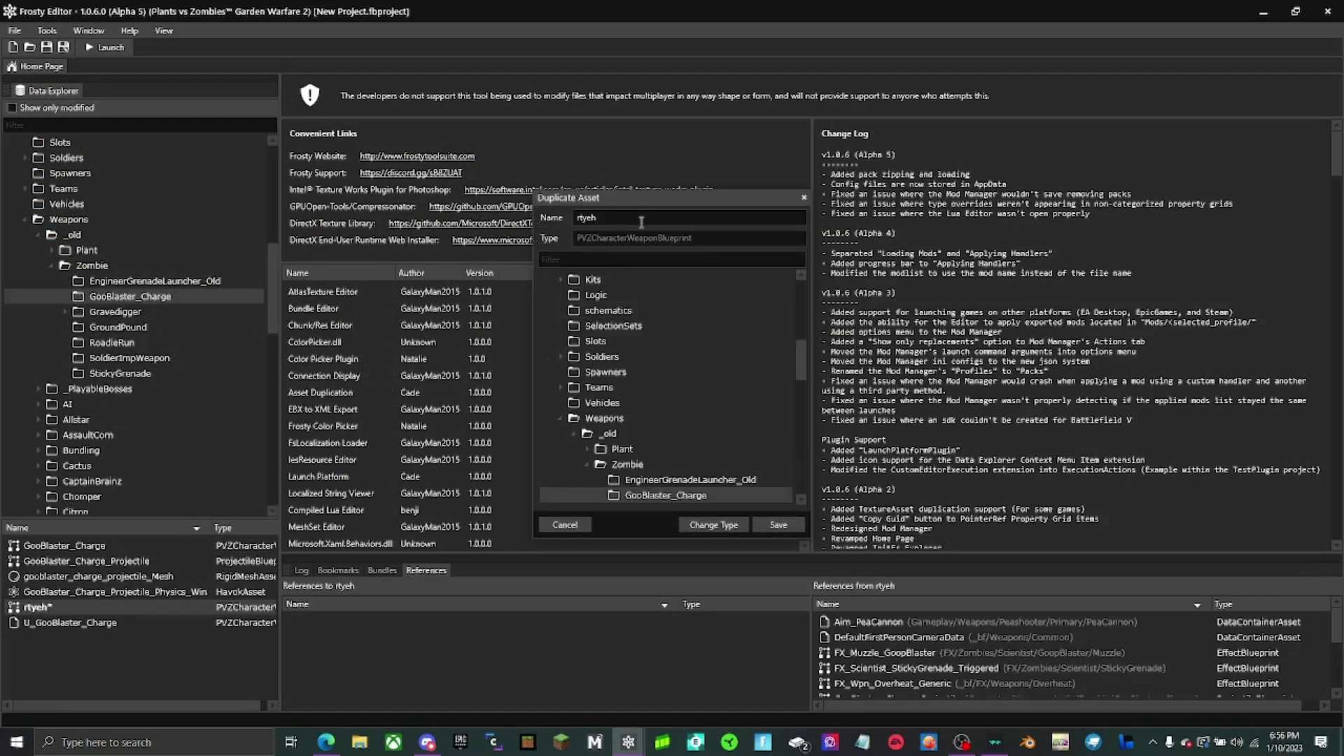
{"action": "double_click", "coordinate": [639, 218]}
{"action": "type", "text": "DeployWeapon_Meh"}
{"action": "left_click", "coordinate": [789, 526]}
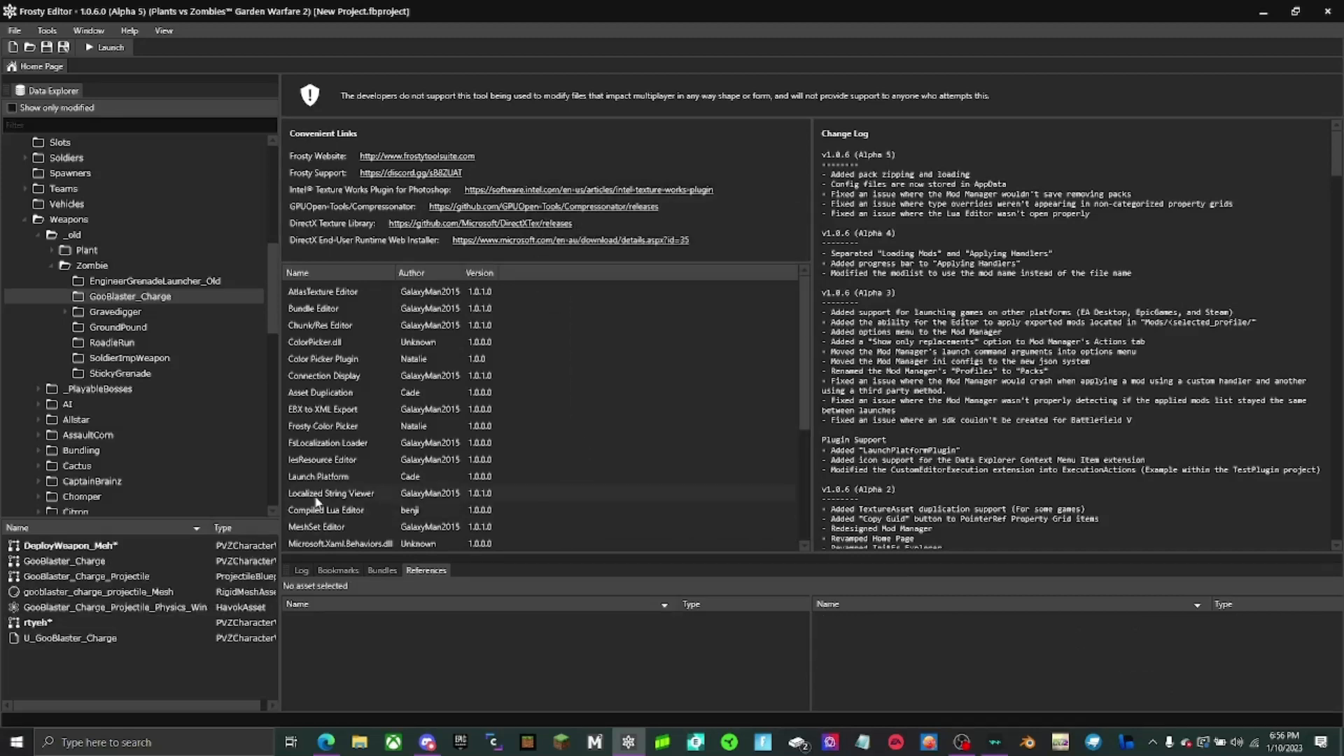
Step: Open the network registry and the gooblaster_charge_bpb bundle that reference the original GooBlaster_Charge weapon
{"action": "left_click", "coordinate": [188, 567]}
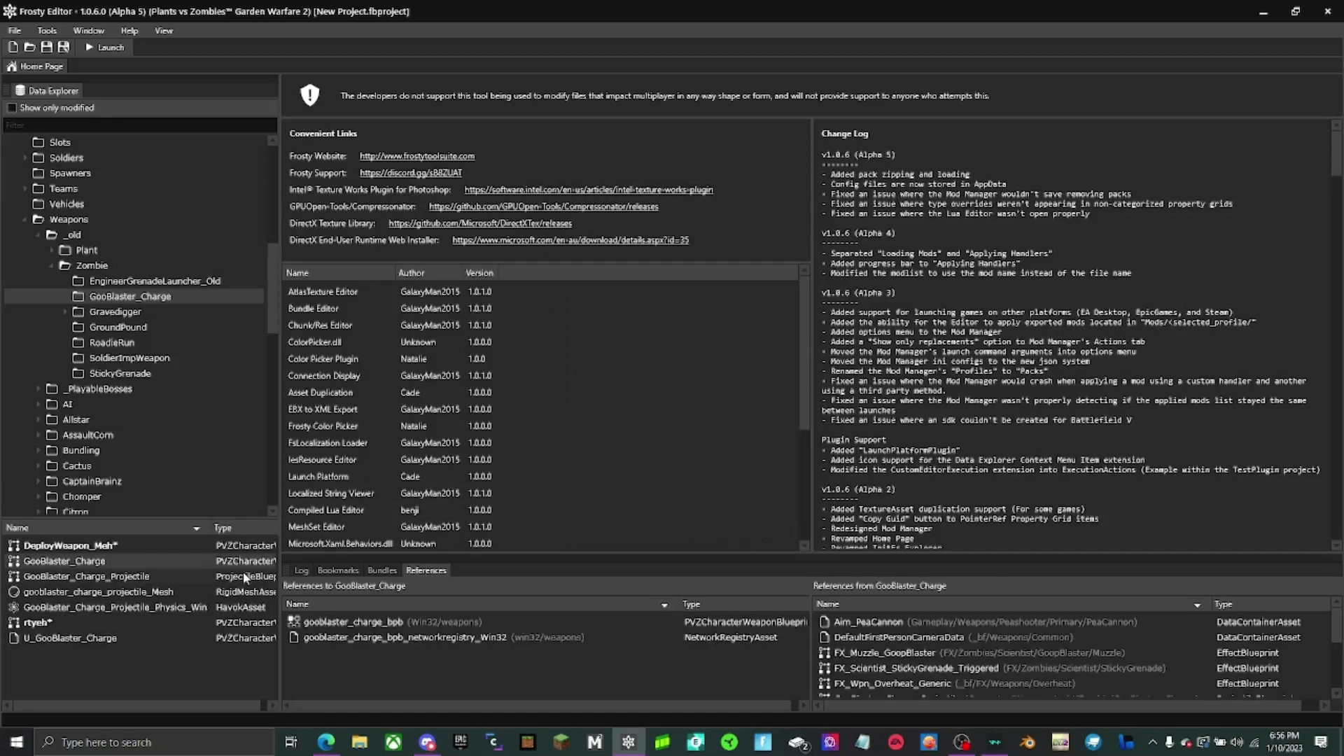
{"action": "double_click", "coordinate": [385, 639]}
{"action": "double_click", "coordinate": [354, 624]}
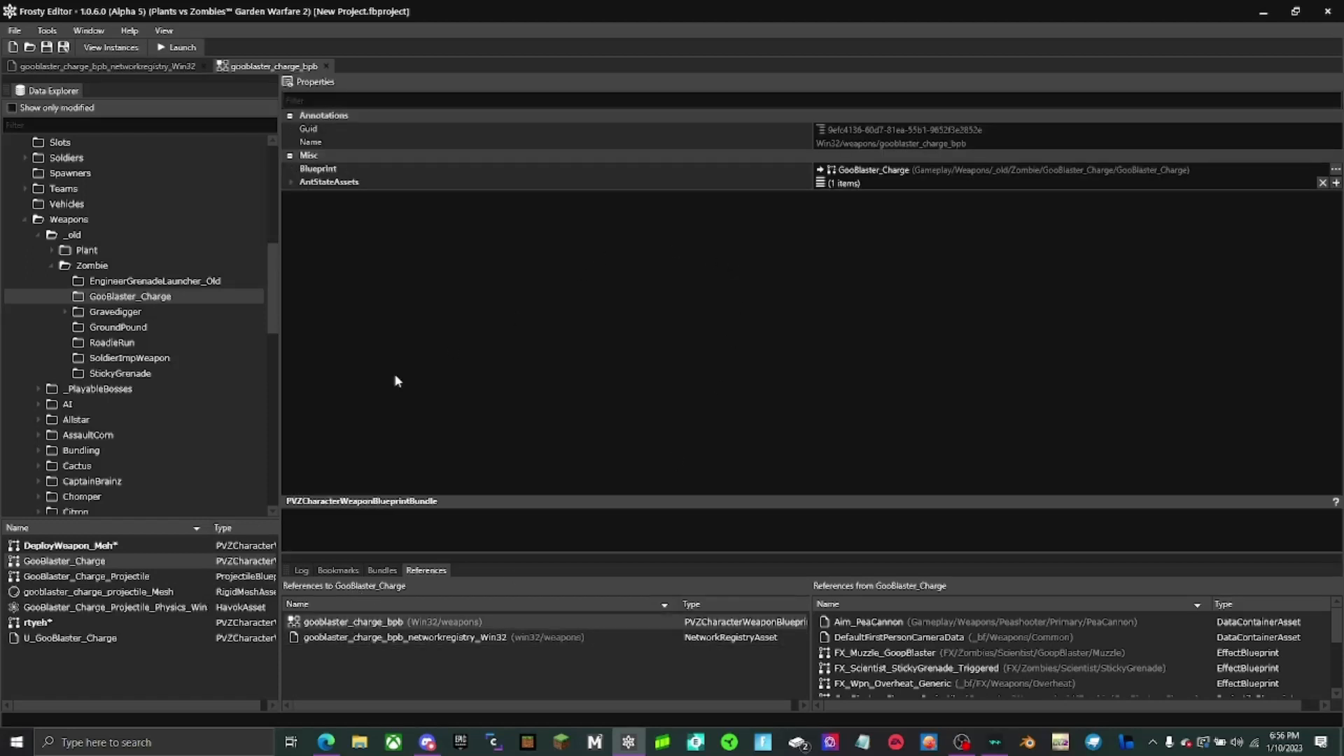
Step: Assign DeployWeapon_Meh as the Blueprint of gooblaster_charge_bpb and close that asset
{"action": "left_click", "coordinate": [99, 548]}
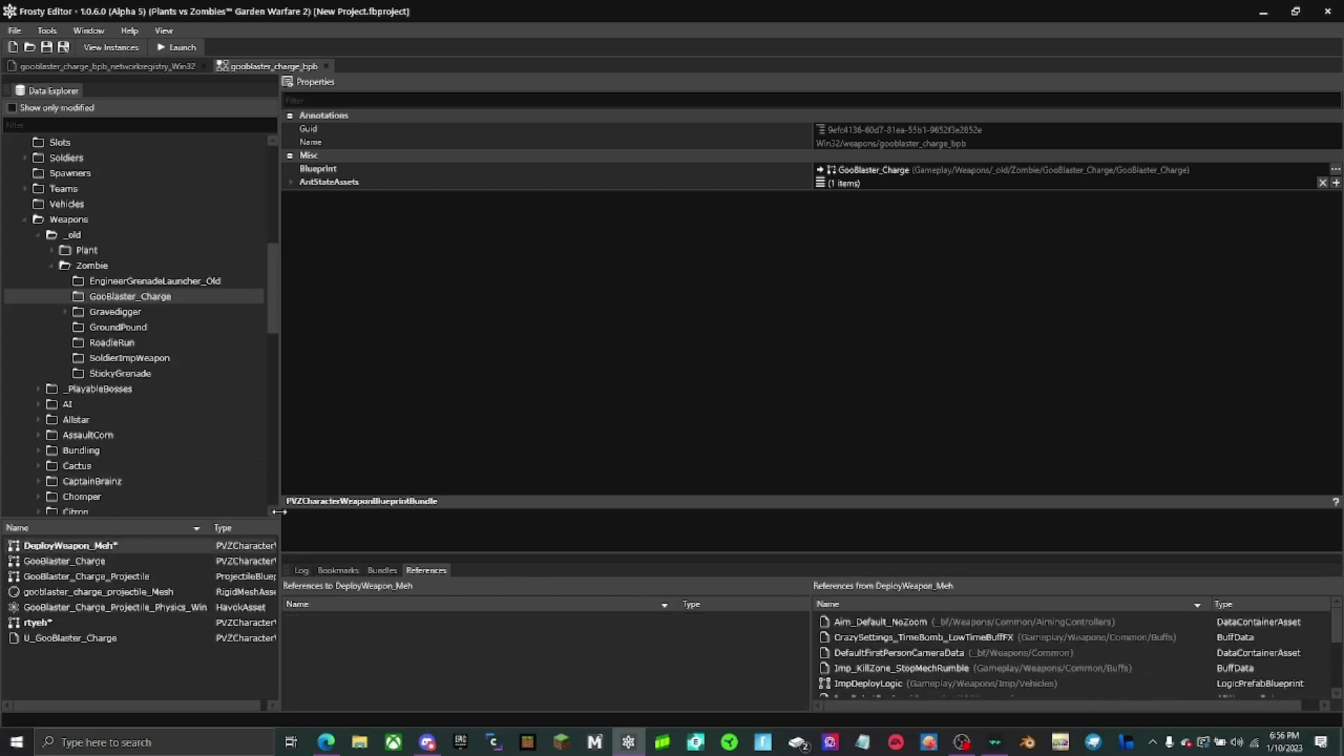
{"action": "left_click", "coordinate": [823, 172]}
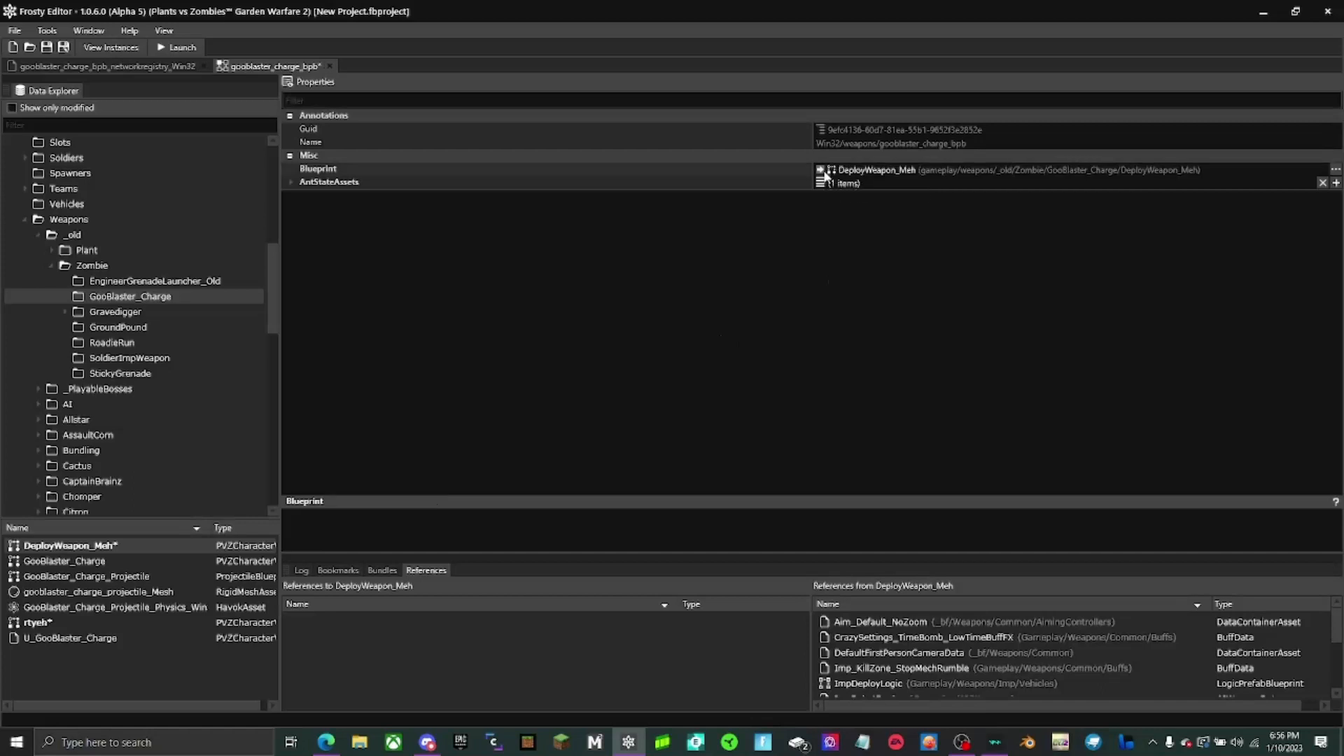
{"action": "left_click", "coordinate": [329, 66]}
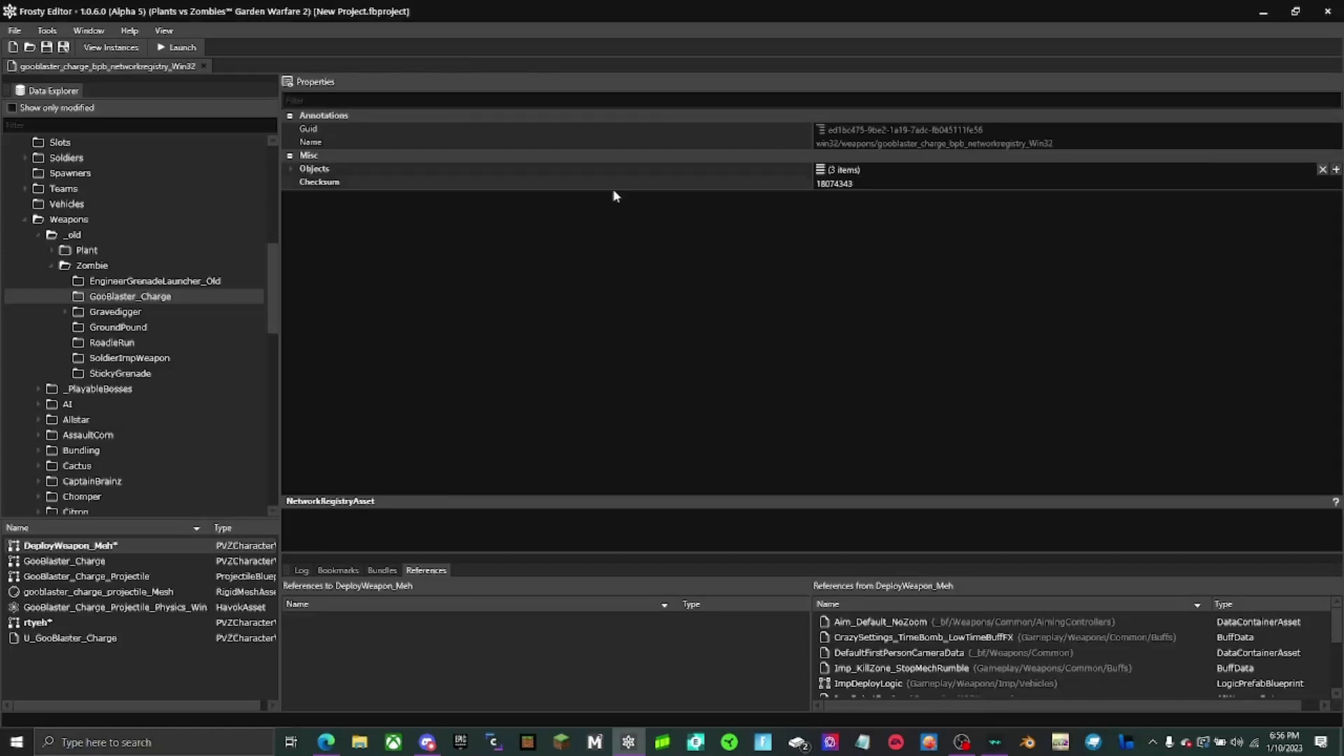
Step: In the network registry's Objects, remove GooBlaster_Charge_Projectile and assign DeployWeapon_Meh's PVZCharacterProjectileEntityData and PVZCharacterWeaponBlueprint to the other two entries, closing the asset
{"action": "double_click", "coordinate": [657, 169]}
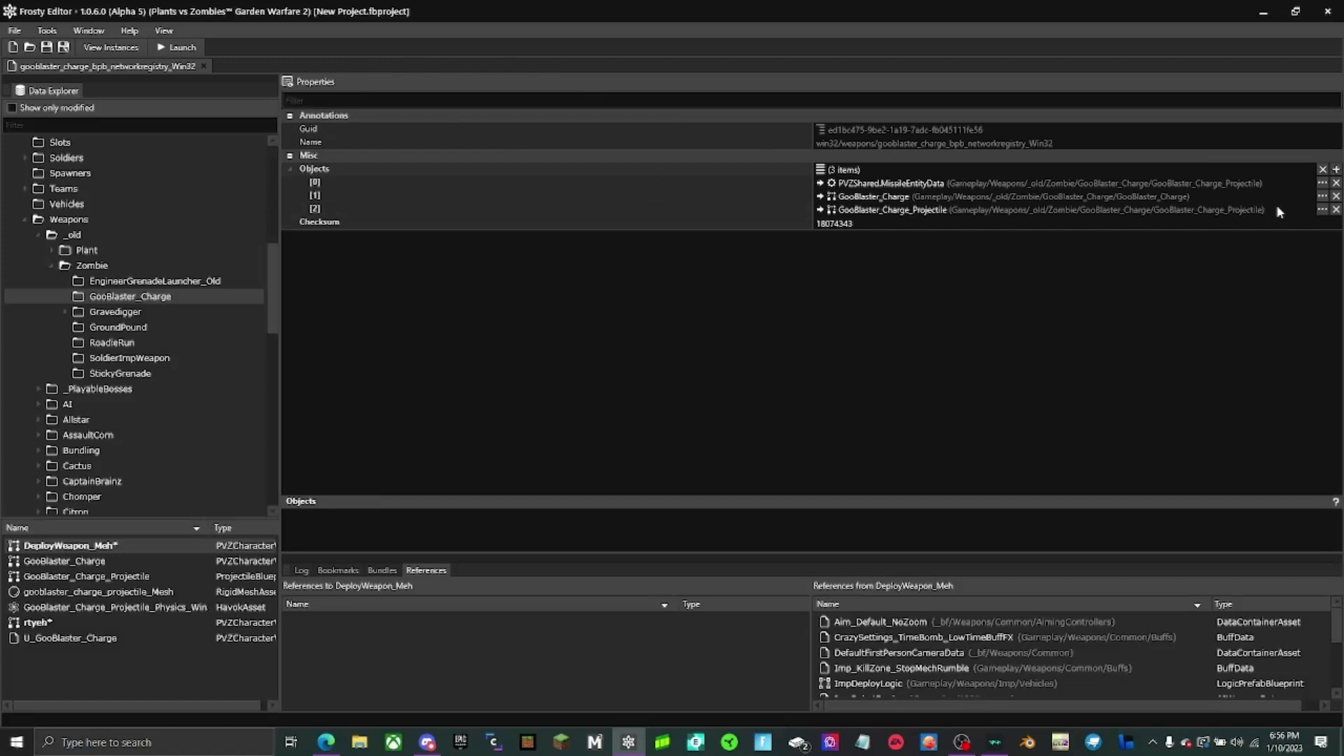
{"action": "left_click", "coordinate": [1336, 209]}
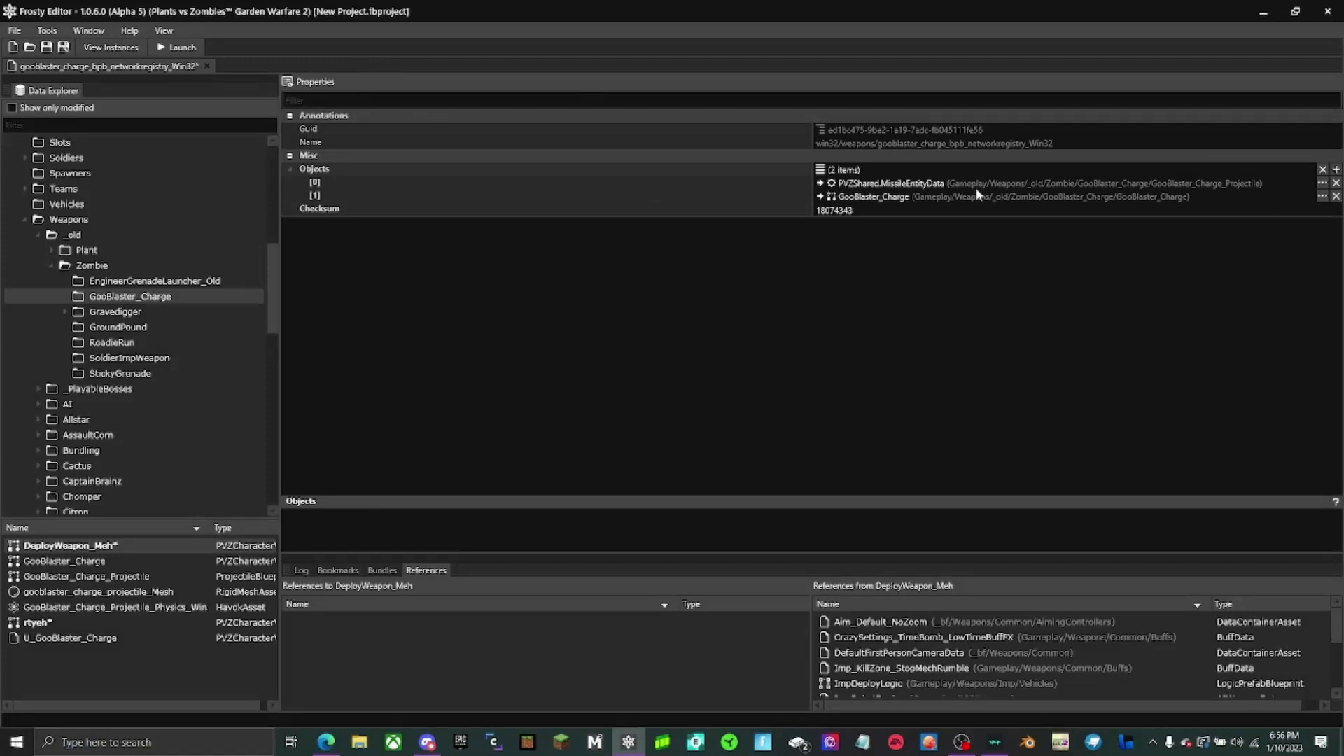
{"action": "left_click", "coordinate": [845, 198]}
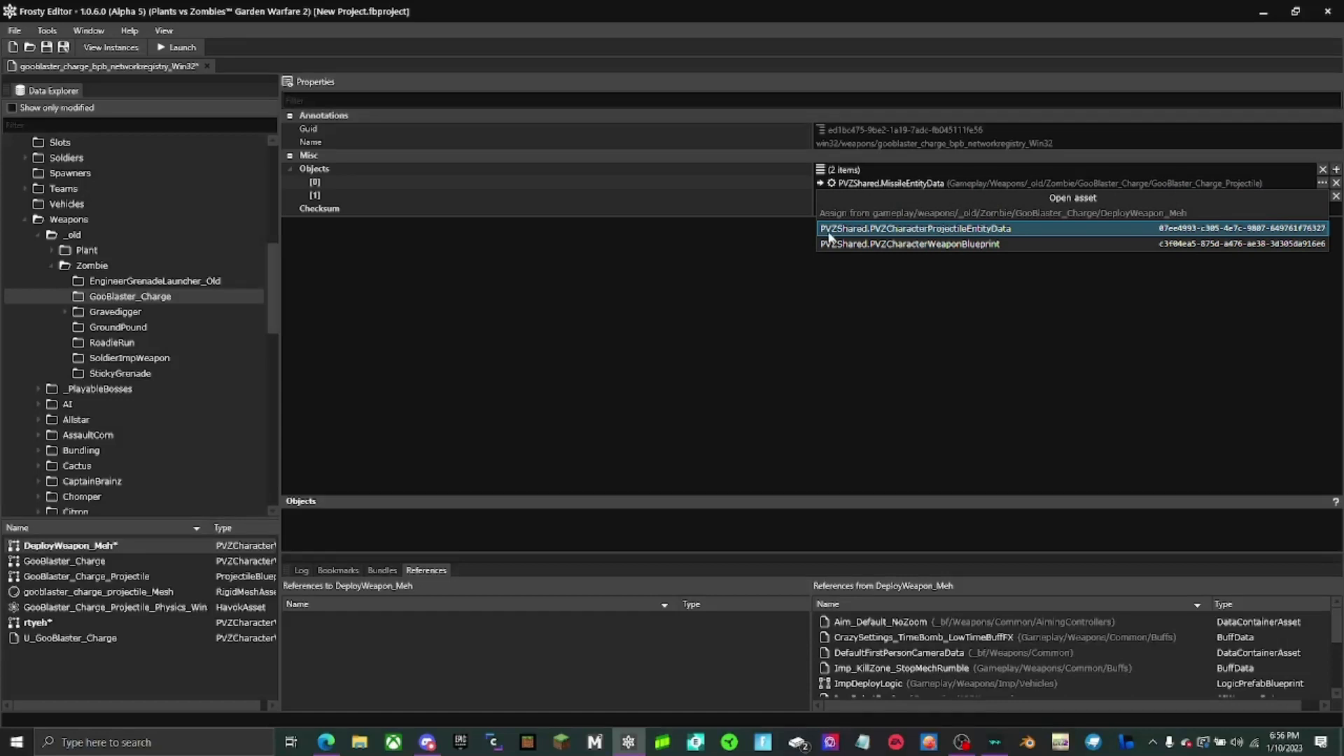
{"action": "left_click", "coordinate": [829, 231]}
{"action": "left_click", "coordinate": [823, 197]}
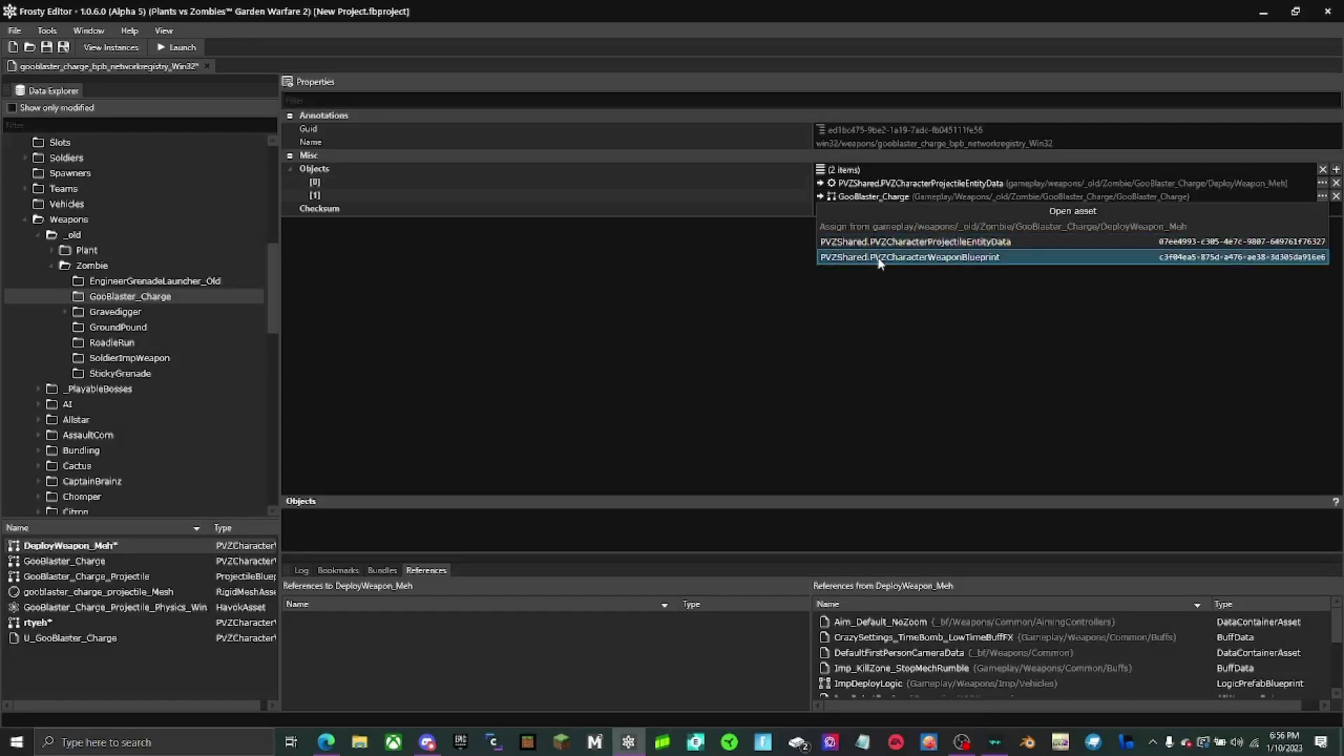
{"action": "left_click", "coordinate": [826, 257]}
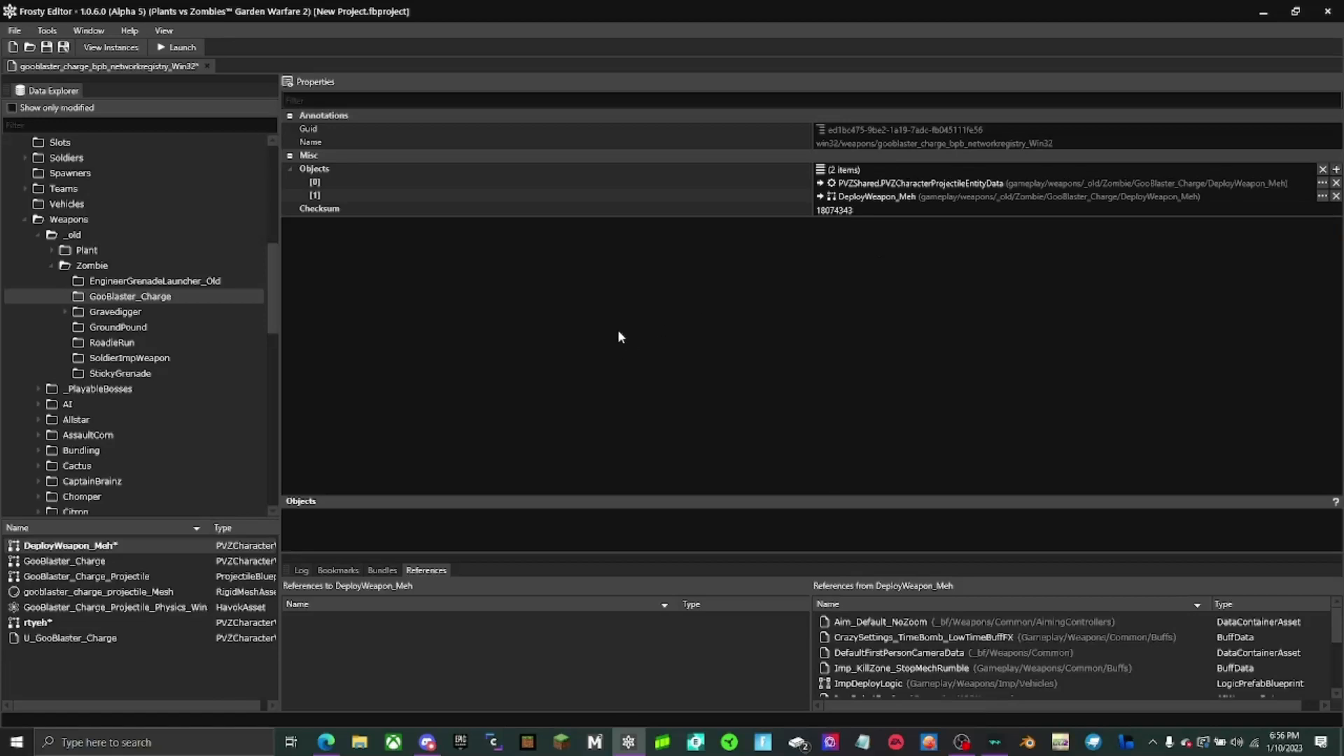
{"action": "left_click", "coordinate": [207, 67]}
Step: Open DeployWeapon_Meh, expand its Object, and open the Aim_Default_NoZoom asset referenced by AimingController
{"action": "double_click", "coordinate": [100, 550]}
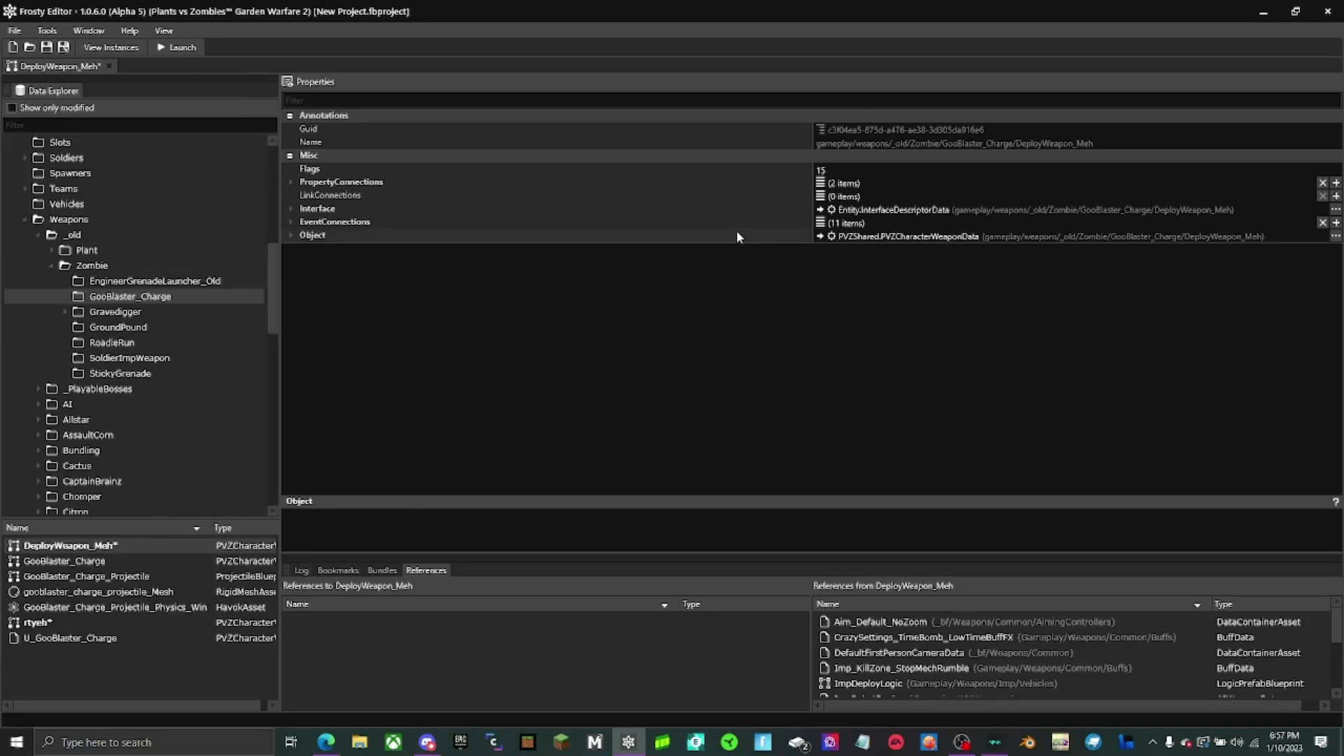
{"action": "double_click", "coordinate": [736, 231]}
{"action": "scroll", "coordinate": [700, 423], "scroll_direction": "down", "scroll_amount": 1}
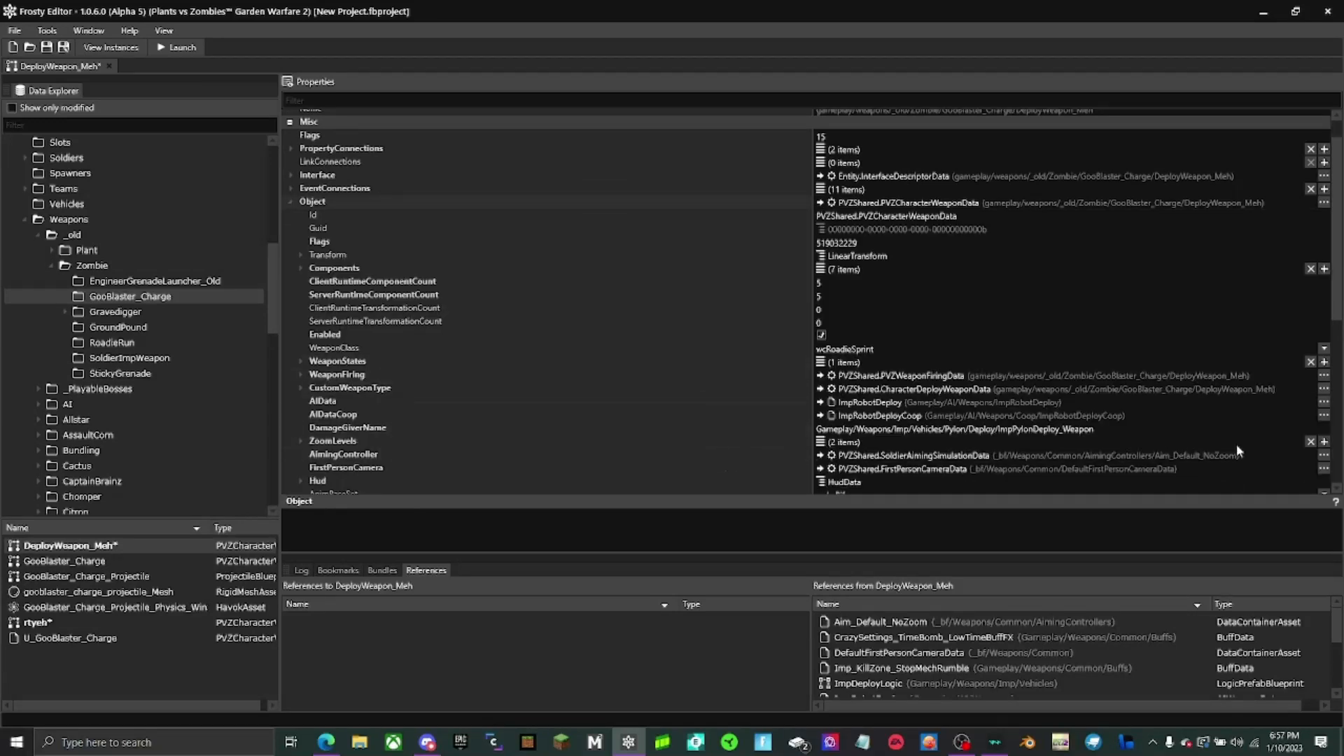
{"action": "left_click", "coordinate": [1322, 457]}
{"action": "left_click", "coordinate": [1290, 490]}
Step: Copy the Data of Aim_Default_NoZoom and paste it into DeployWeapon_Meh's AimingController
{"action": "right_click", "coordinate": [363, 173]}
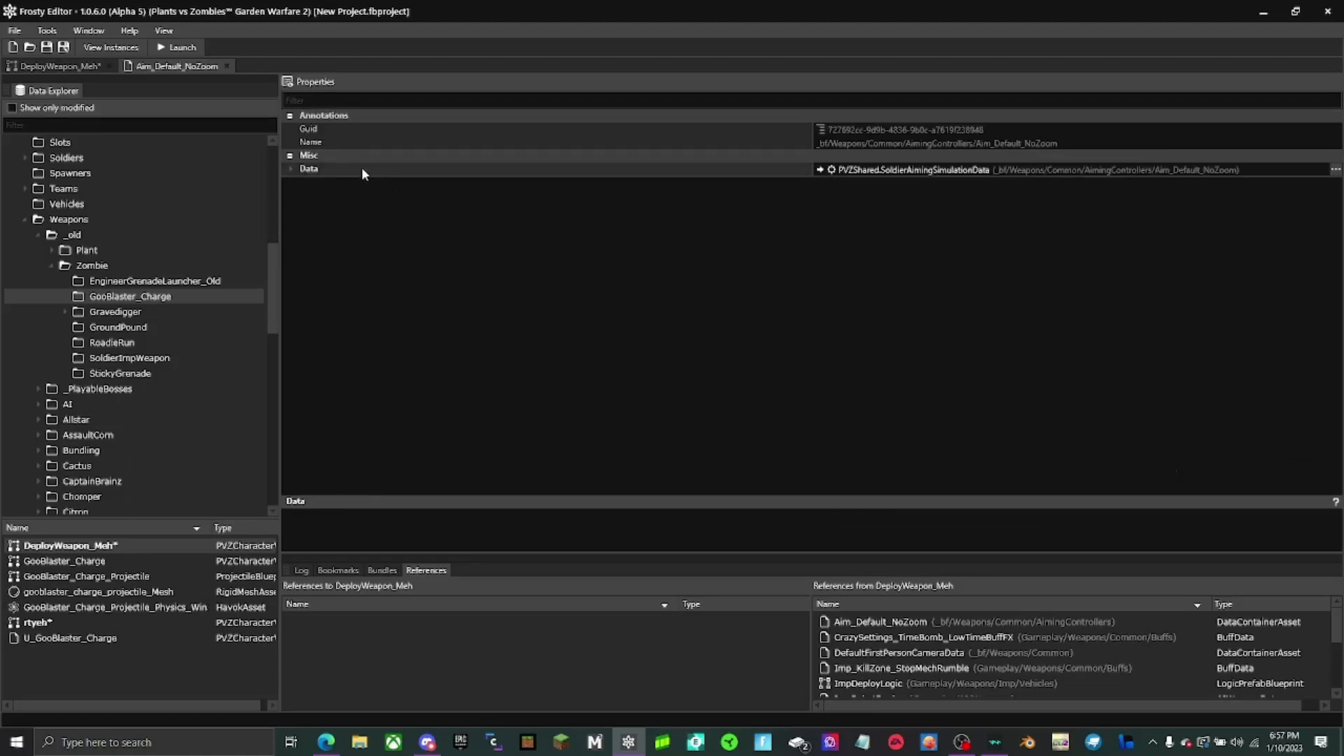
{"action": "left_click", "coordinate": [395, 178]}
{"action": "left_click", "coordinate": [228, 67]}
{"action": "right_click", "coordinate": [338, 455]}
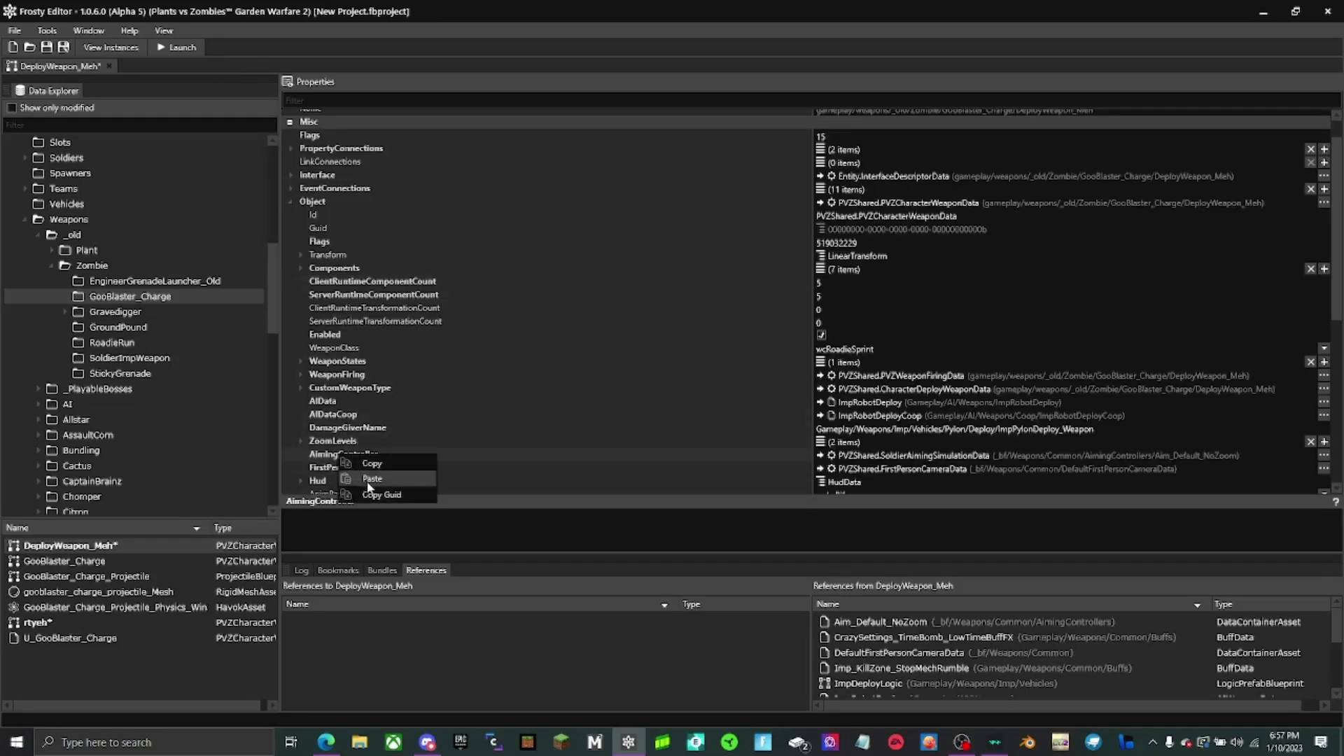
{"action": "left_click", "coordinate": [369, 479]}
Step: Expand the AimingController's ZoomLevels, open the DefaultBase asset of the first entry, and copy its Data
{"action": "double_click", "coordinate": [348, 455]}
{"action": "scroll", "coordinate": [379, 427], "scroll_direction": "down", "scroll_amount": 3}
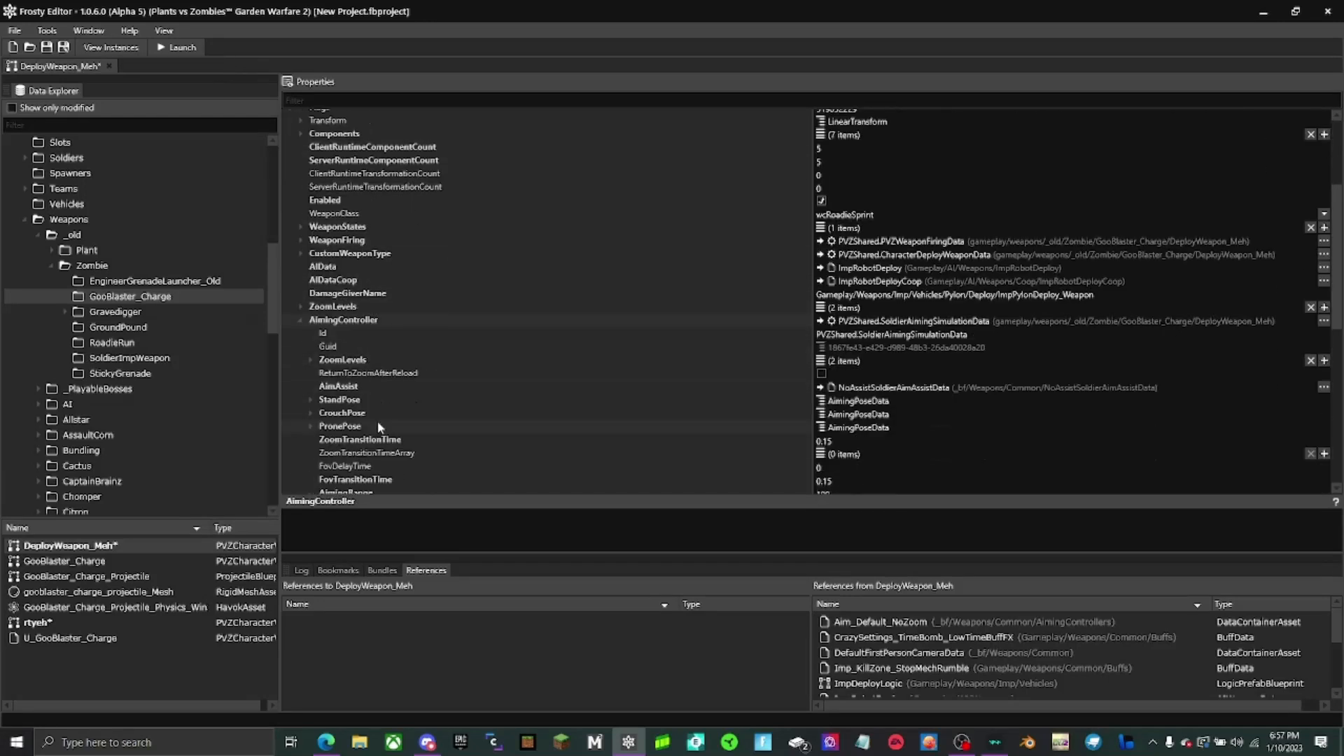
{"action": "double_click", "coordinate": [557, 360]}
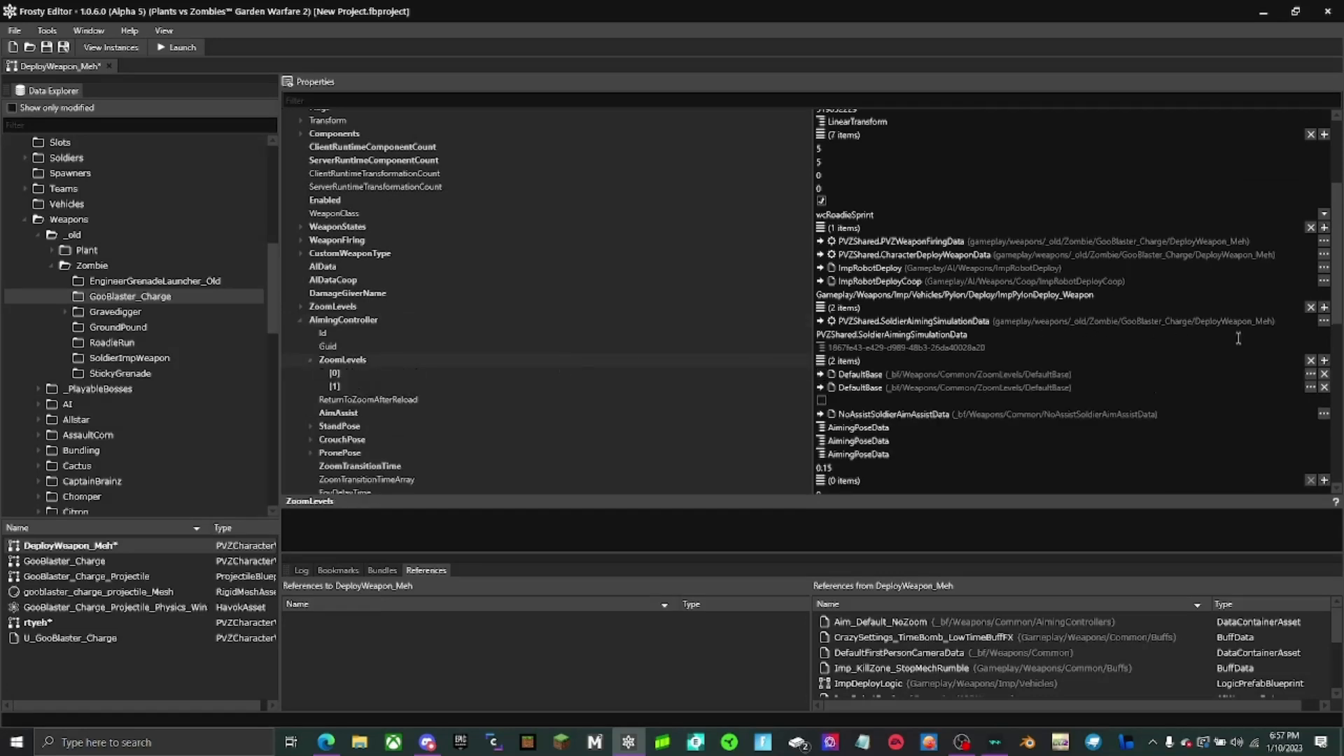
{"action": "left_click", "coordinate": [1310, 376]}
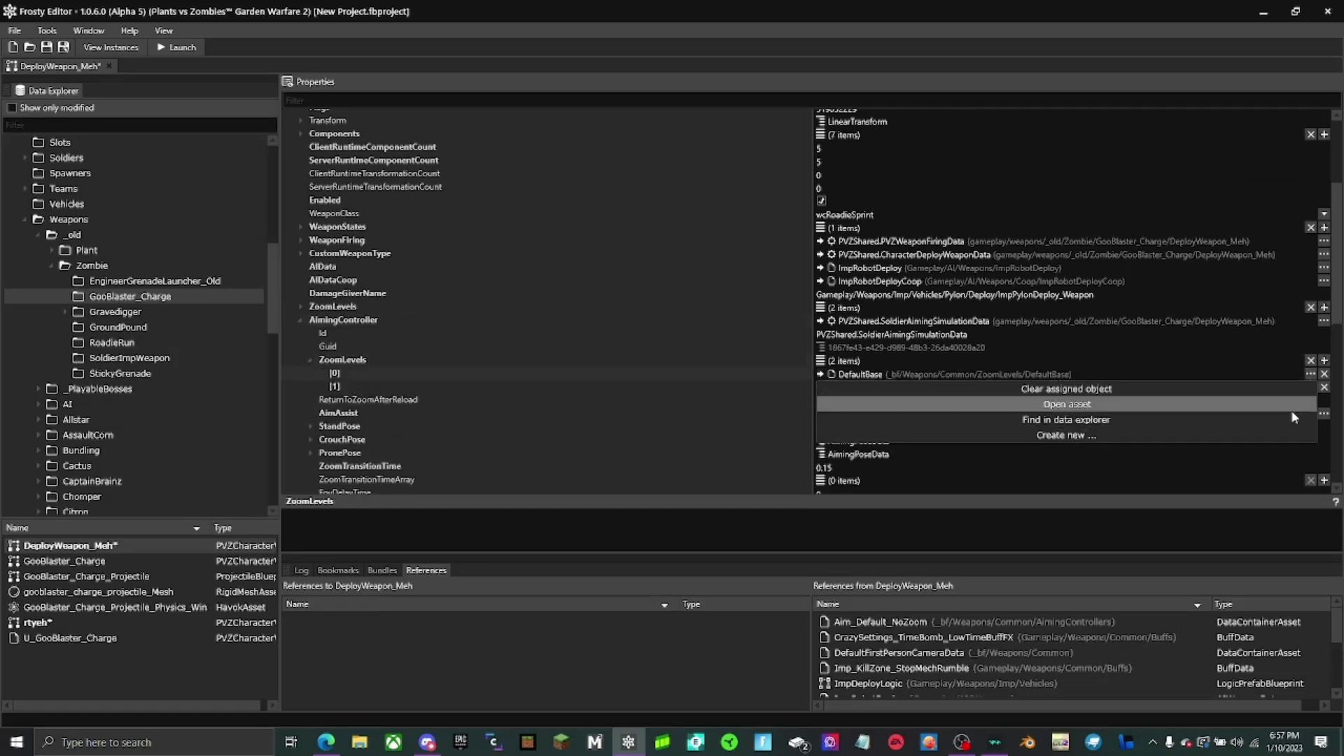
{"action": "left_click", "coordinate": [1292, 406]}
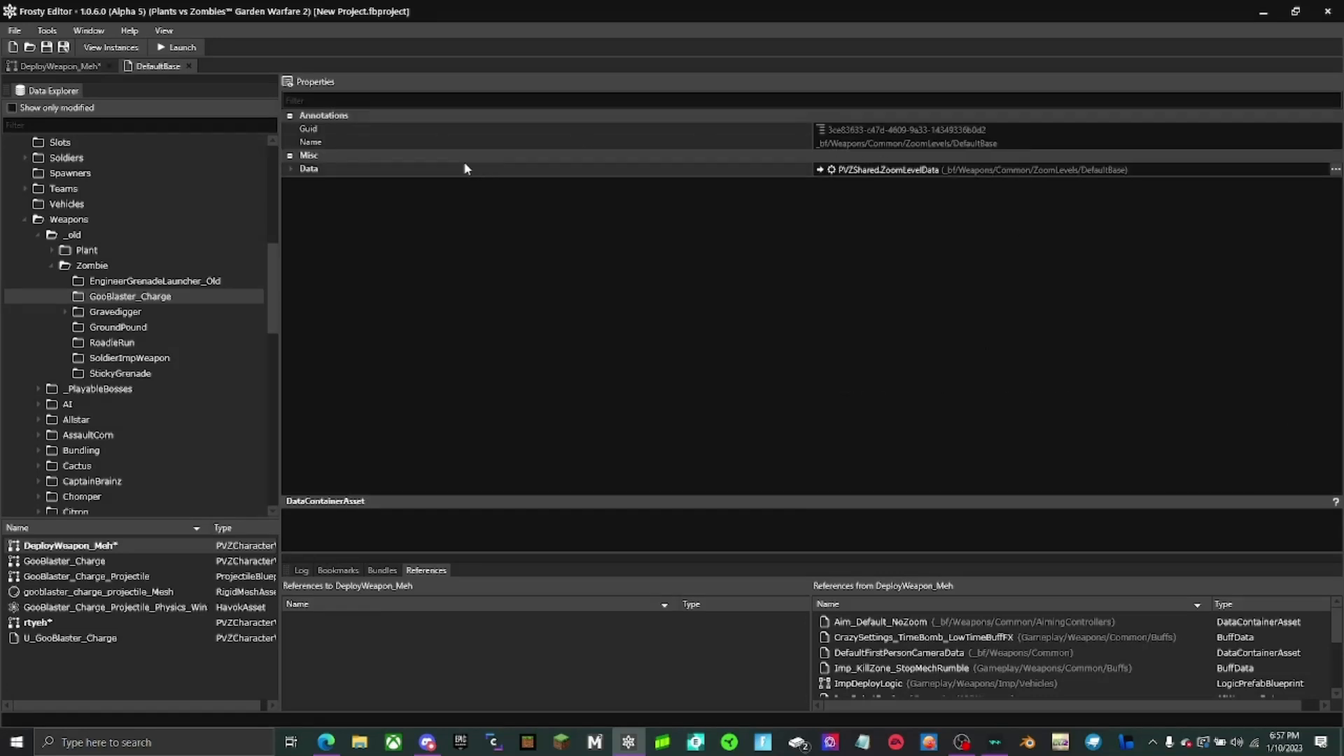
{"action": "right_click", "coordinate": [463, 171]}
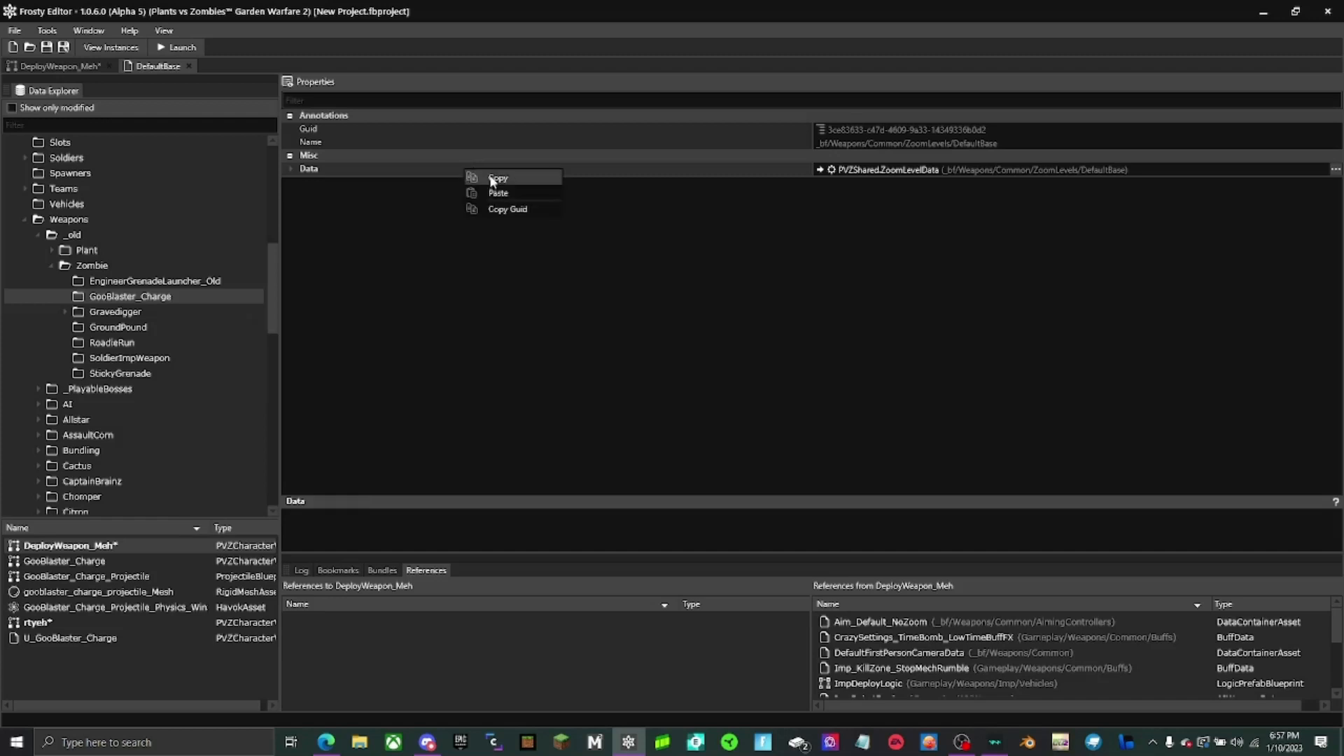
{"action": "left_click", "coordinate": [494, 179]}
{"action": "left_click", "coordinate": [187, 65]}
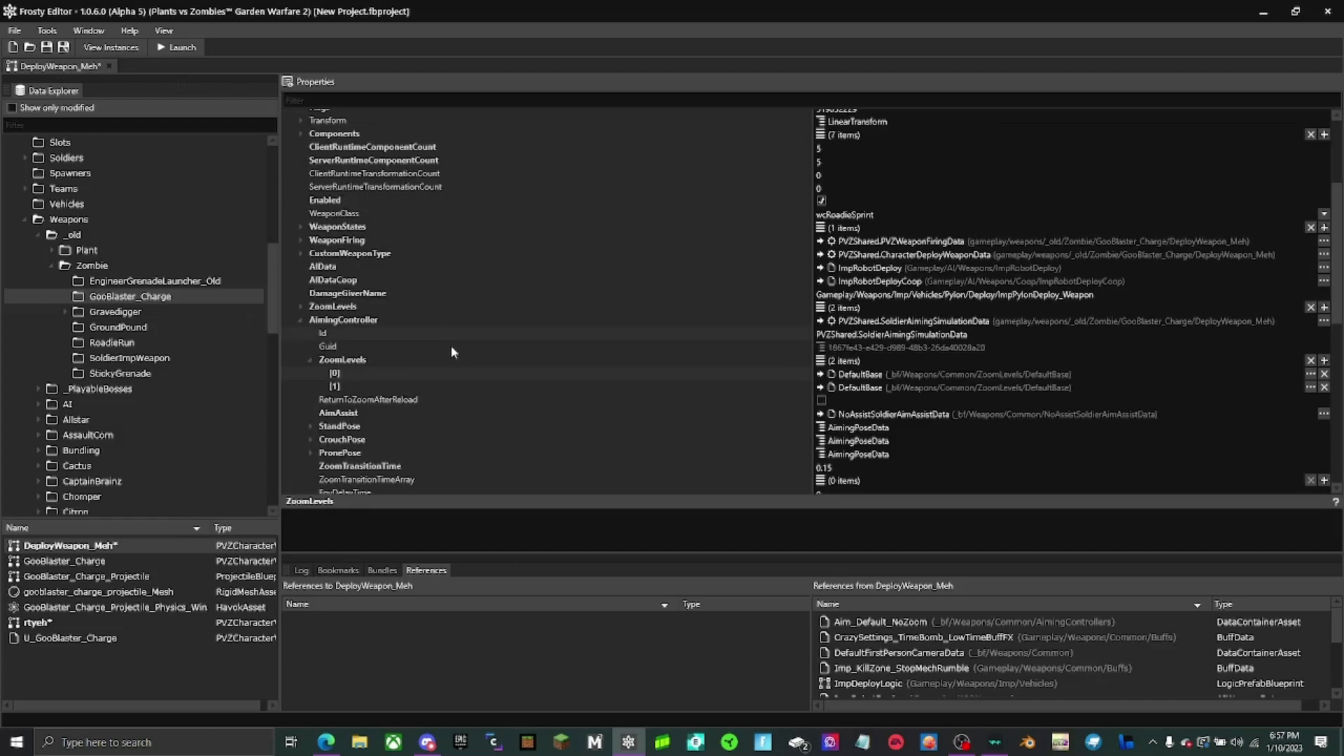
Step: Paste the copied zoom level data into both ZoomLevels entries and collapse the AimingController
{"action": "right_click", "coordinate": [382, 372]}
{"action": "left_click", "coordinate": [406, 392]}
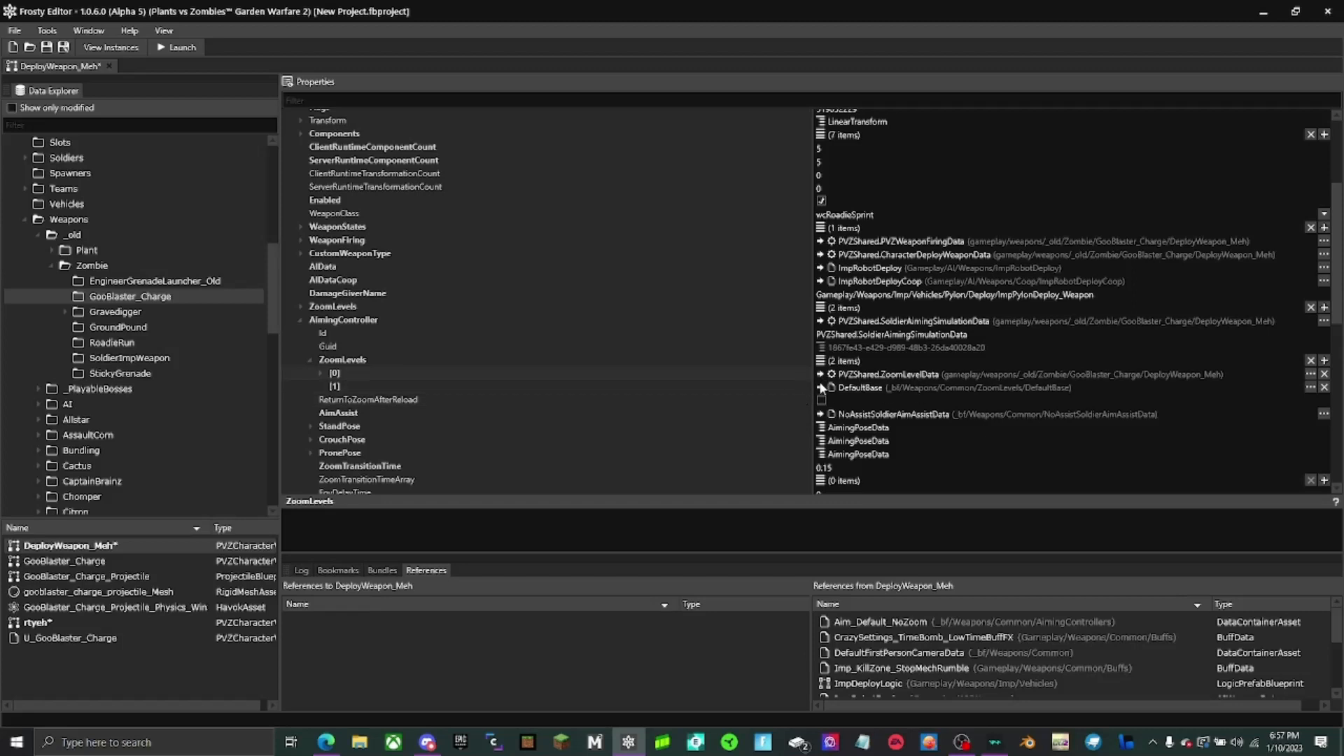
{"action": "right_click", "coordinate": [749, 389]}
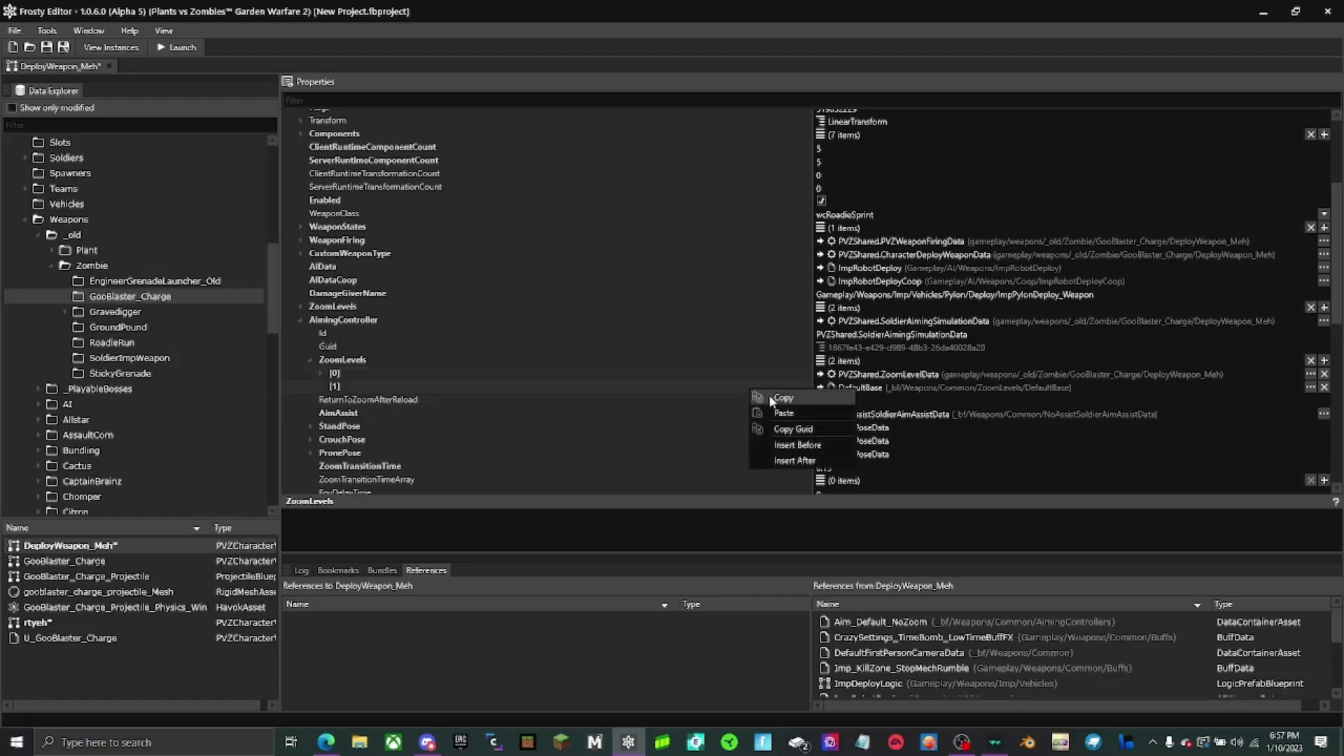
{"action": "left_click", "coordinate": [782, 412]}
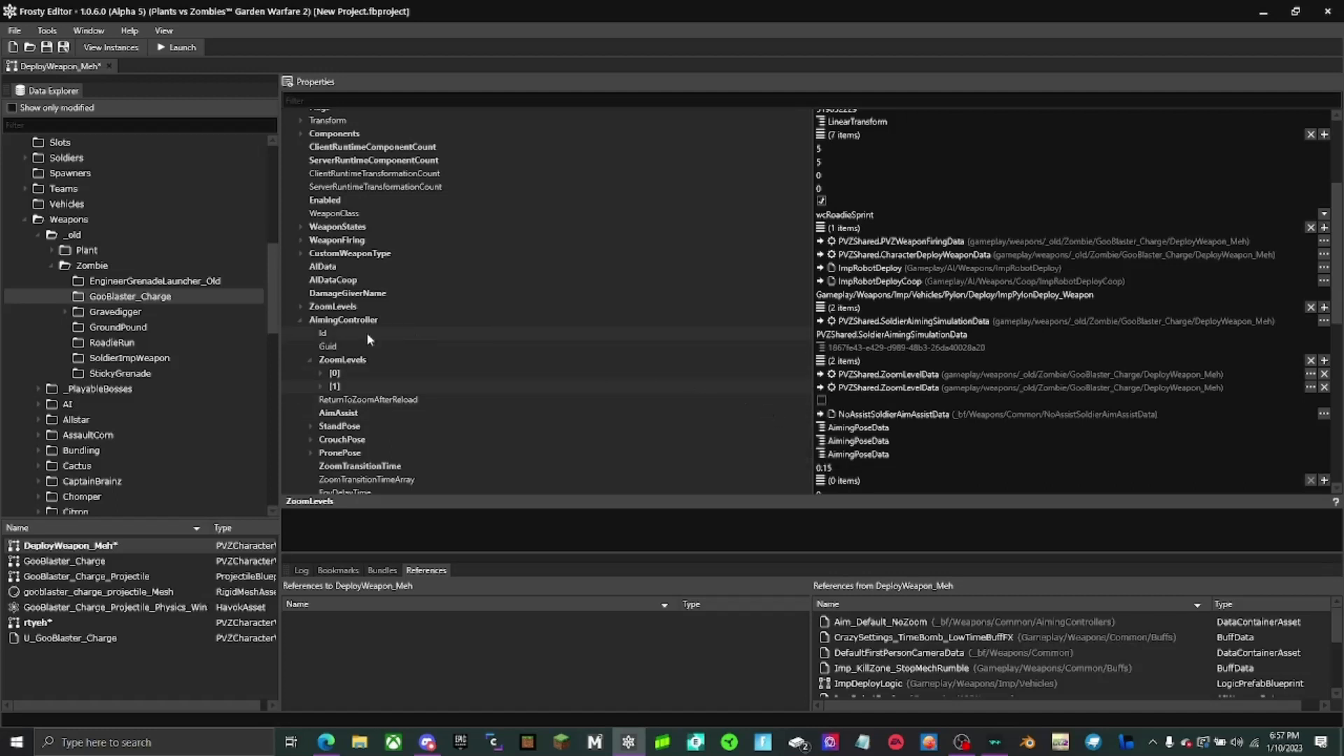
{"action": "left_click", "coordinate": [300, 321]}
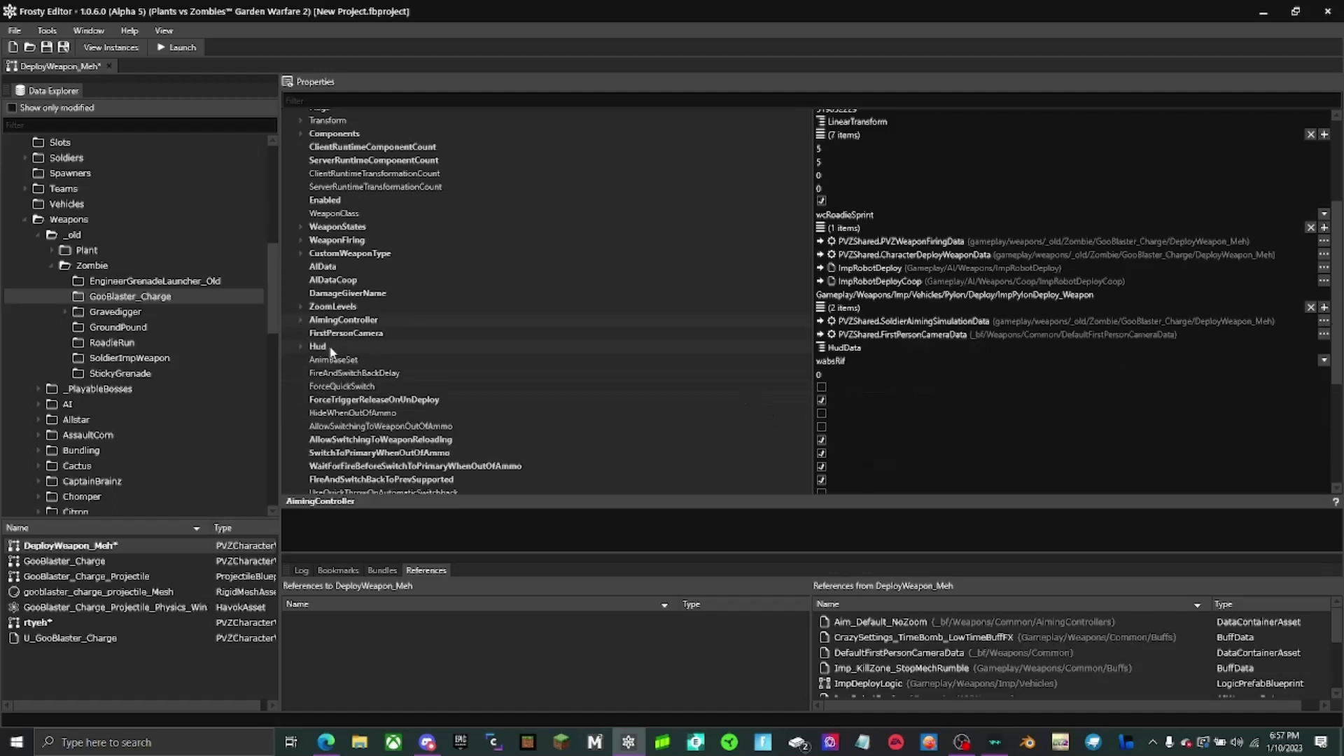
Step: Expand WeaponFiring's PrimaryFire and the ProjectileData of its first projectile to reach the Soldier and Template properties
{"action": "left_click", "coordinate": [301, 240]}
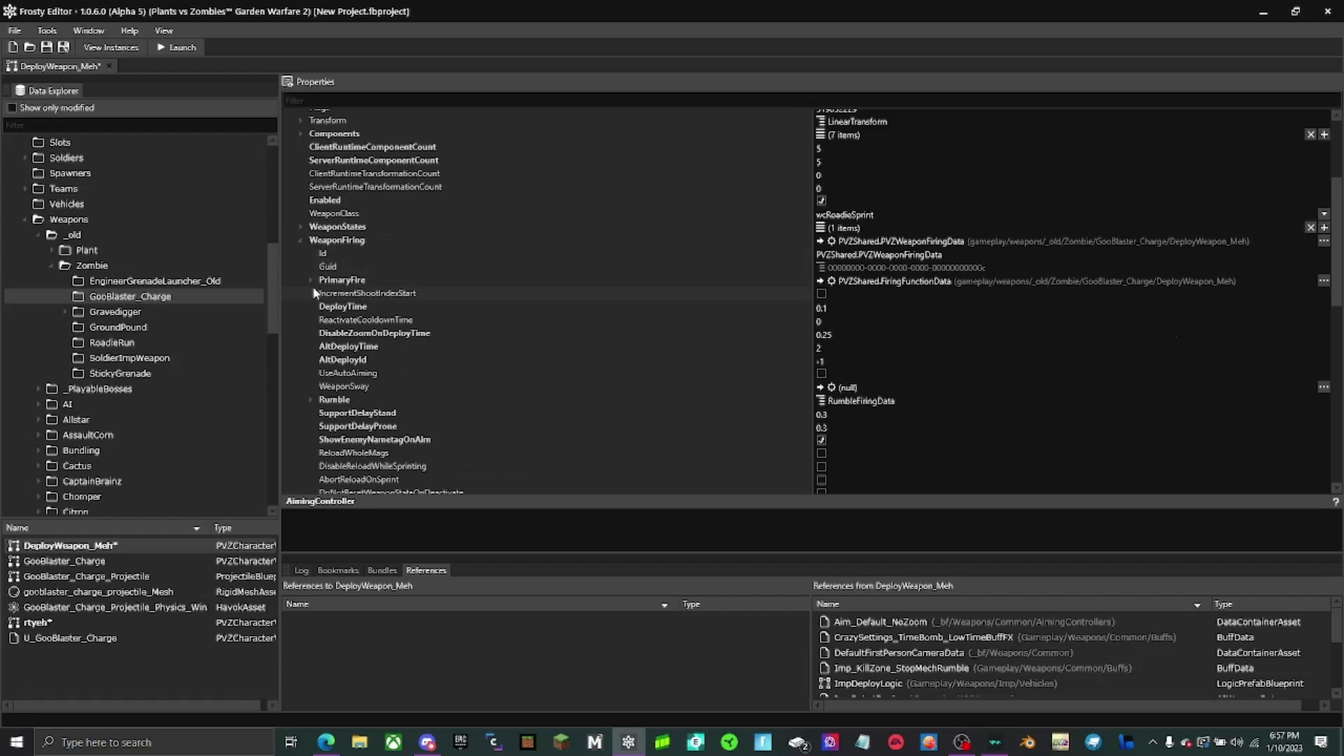
{"action": "left_click", "coordinate": [310, 279]}
{"action": "scroll", "coordinate": [352, 425], "scroll_direction": "down", "scroll_amount": 6}
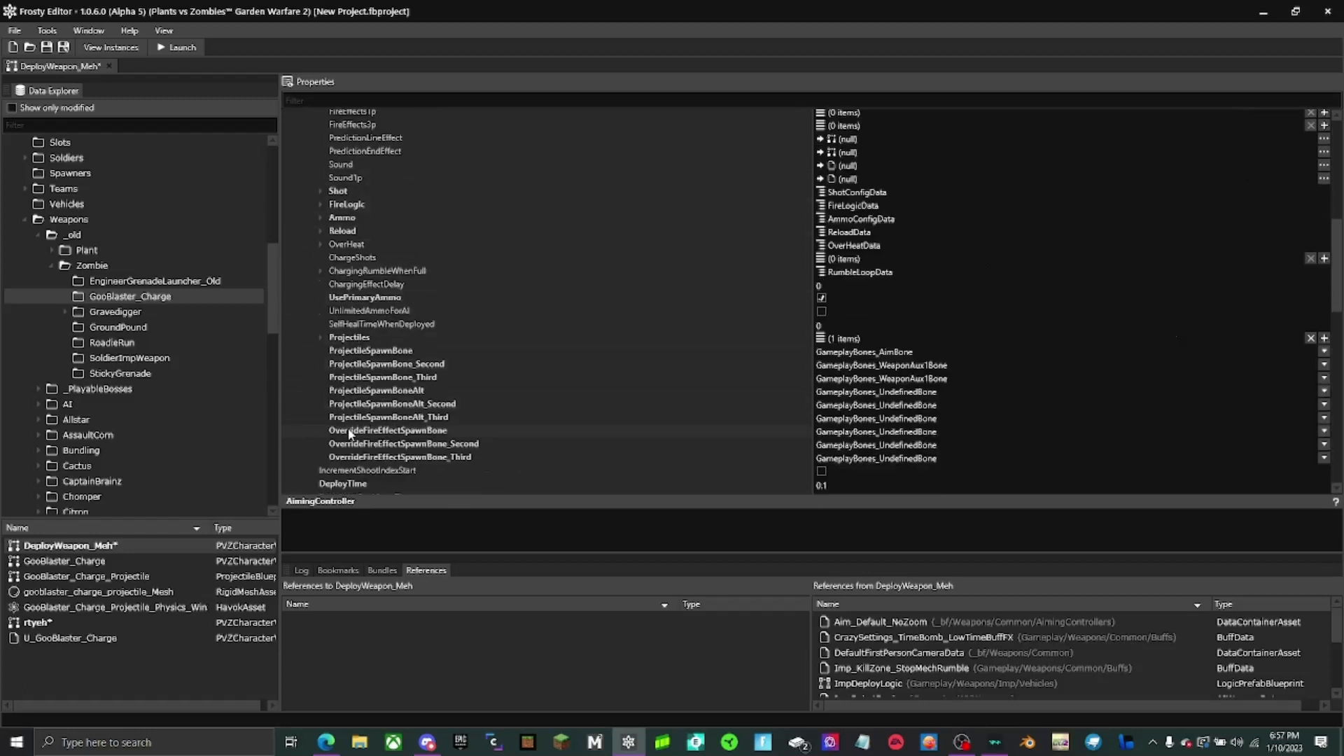
{"action": "left_click", "coordinate": [330, 351]}
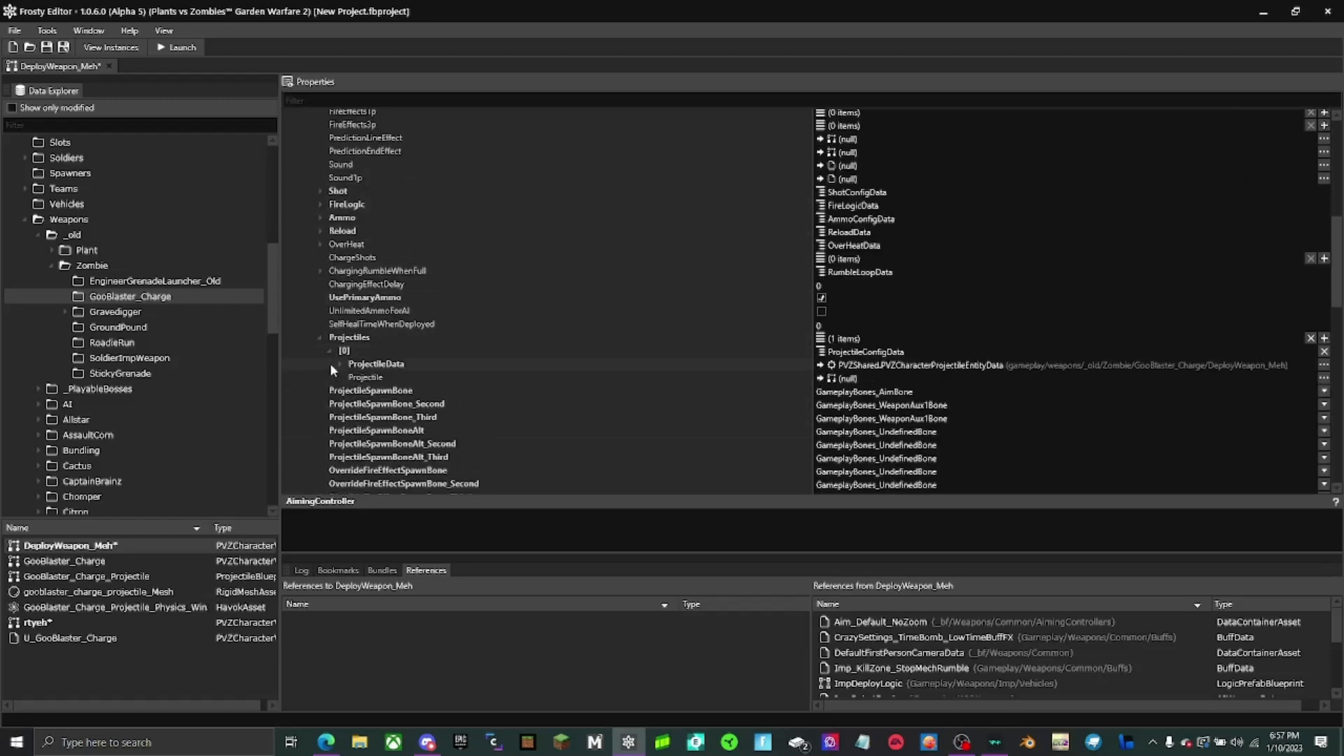
{"action": "left_click", "coordinate": [340, 364]}
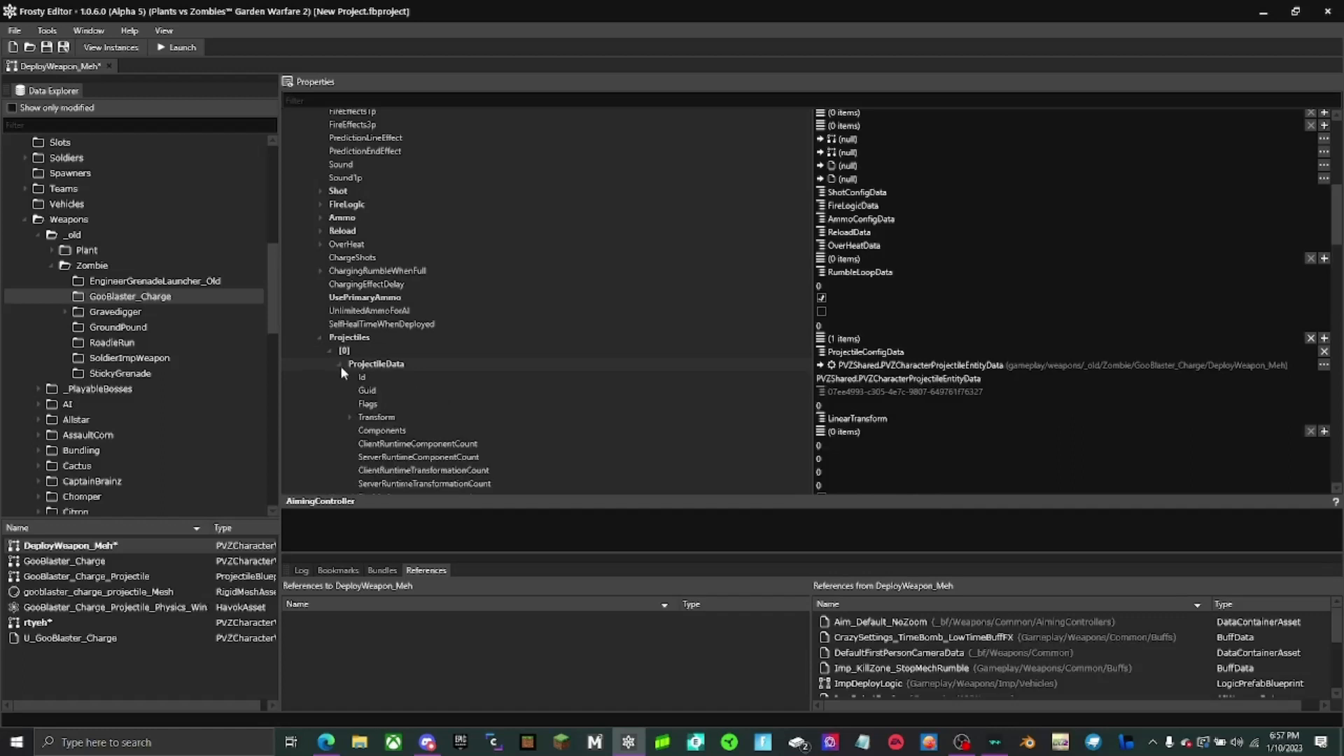
{"action": "scroll", "coordinate": [361, 418], "scroll_direction": "down", "scroll_amount": 4}
{"action": "scroll", "coordinate": [363, 420], "scroll_direction": "down", "scroll_amount": 3}
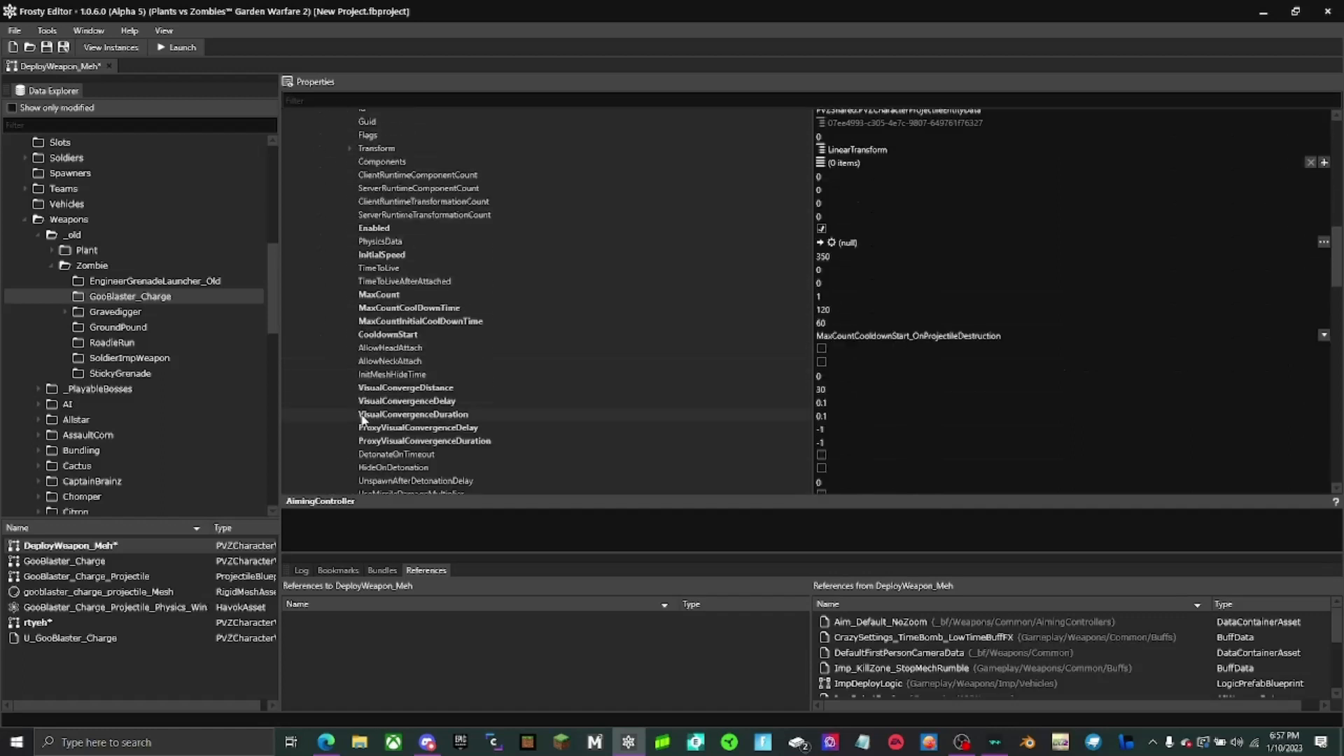
{"action": "scroll", "coordinate": [495, 305], "scroll_direction": "down", "scroll_amount": 12}
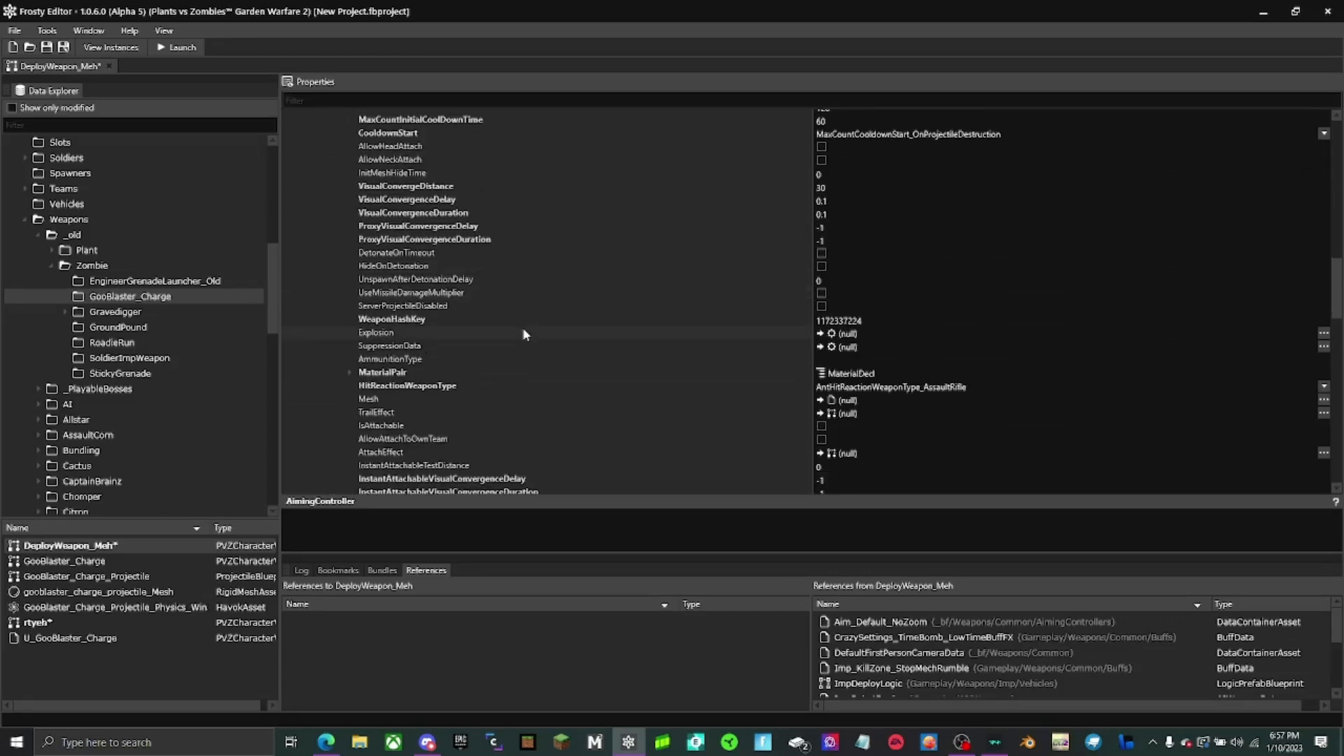
{"action": "left_click", "coordinate": [575, 342]}
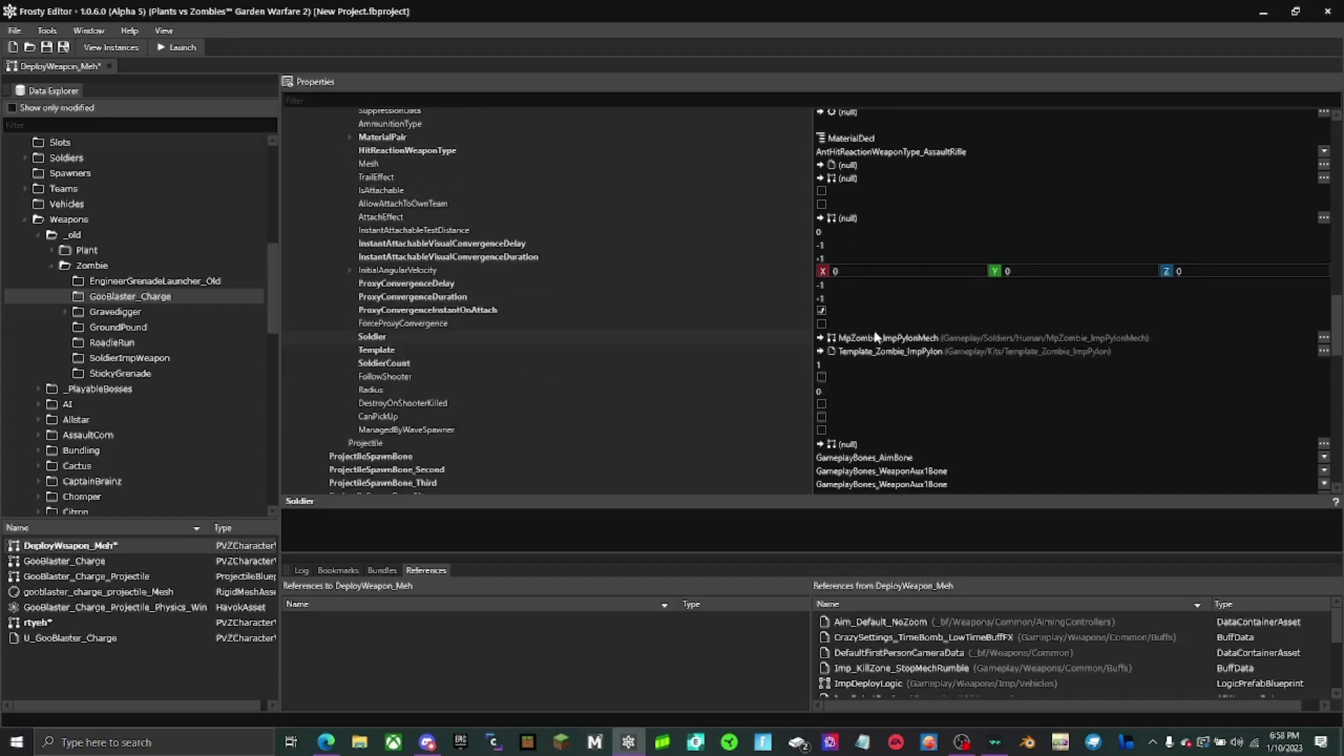
{"action": "left_click", "coordinate": [757, 353]}
{"action": "left_click", "coordinate": [744, 337]}
{"action": "left_click", "coordinate": [664, 352]}
Step: Assign AIGnome_Base from Gameplay/Soldiers/AI/Gnomes as the Soldier of the projectile data
{"action": "left_click", "coordinate": [28, 161]}
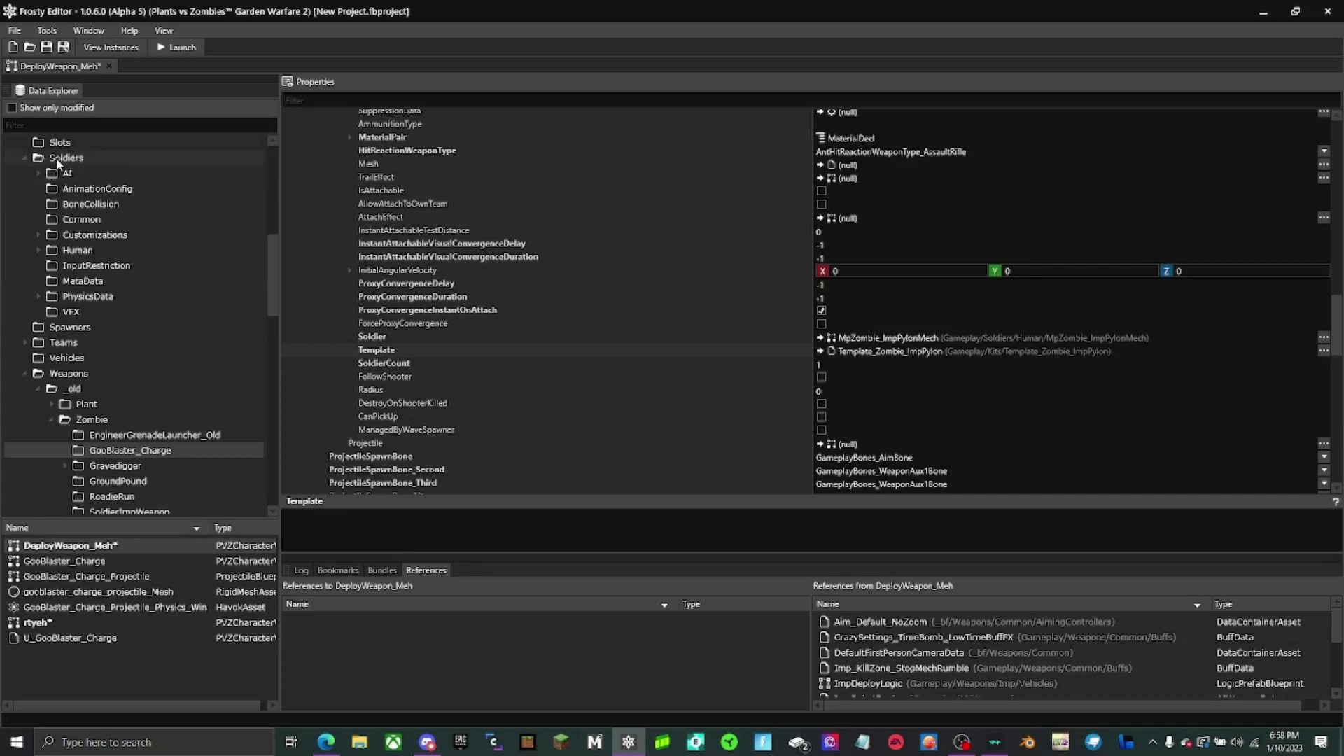
{"action": "double_click", "coordinate": [70, 174]}
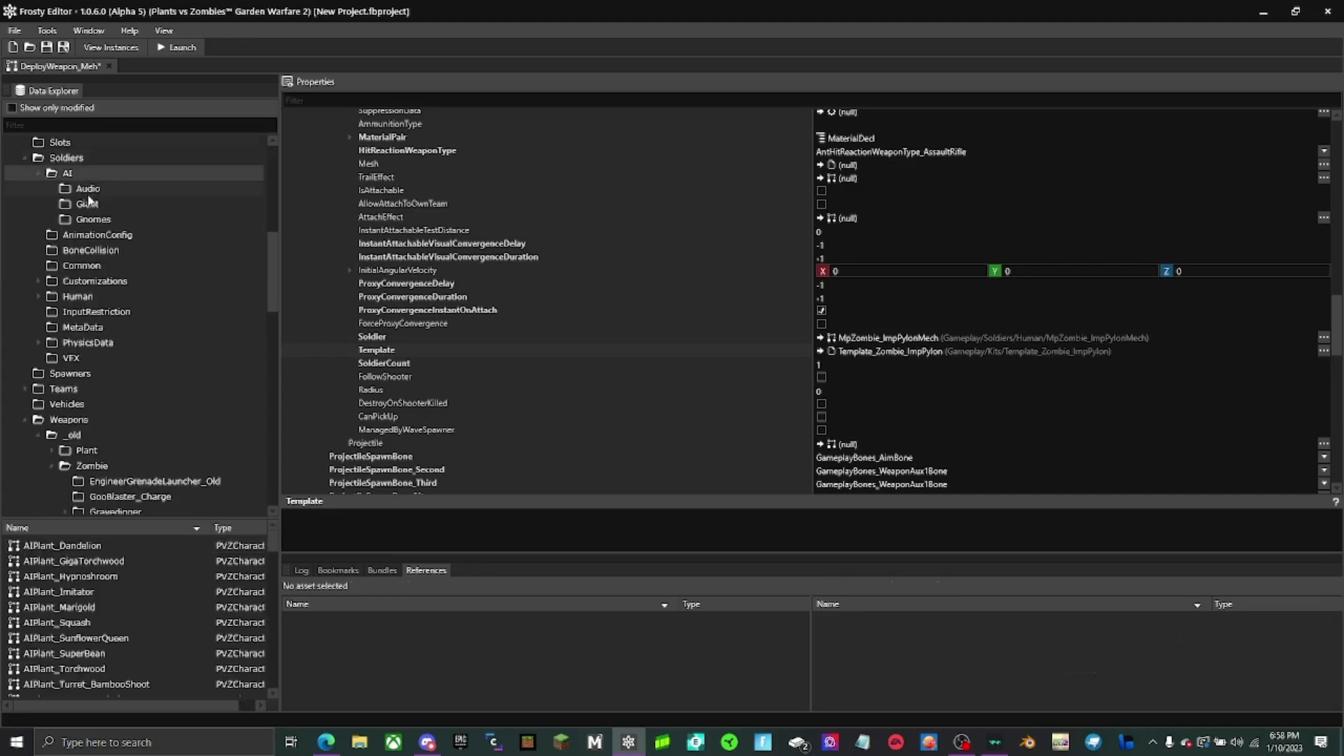
{"action": "left_click", "coordinate": [93, 220]}
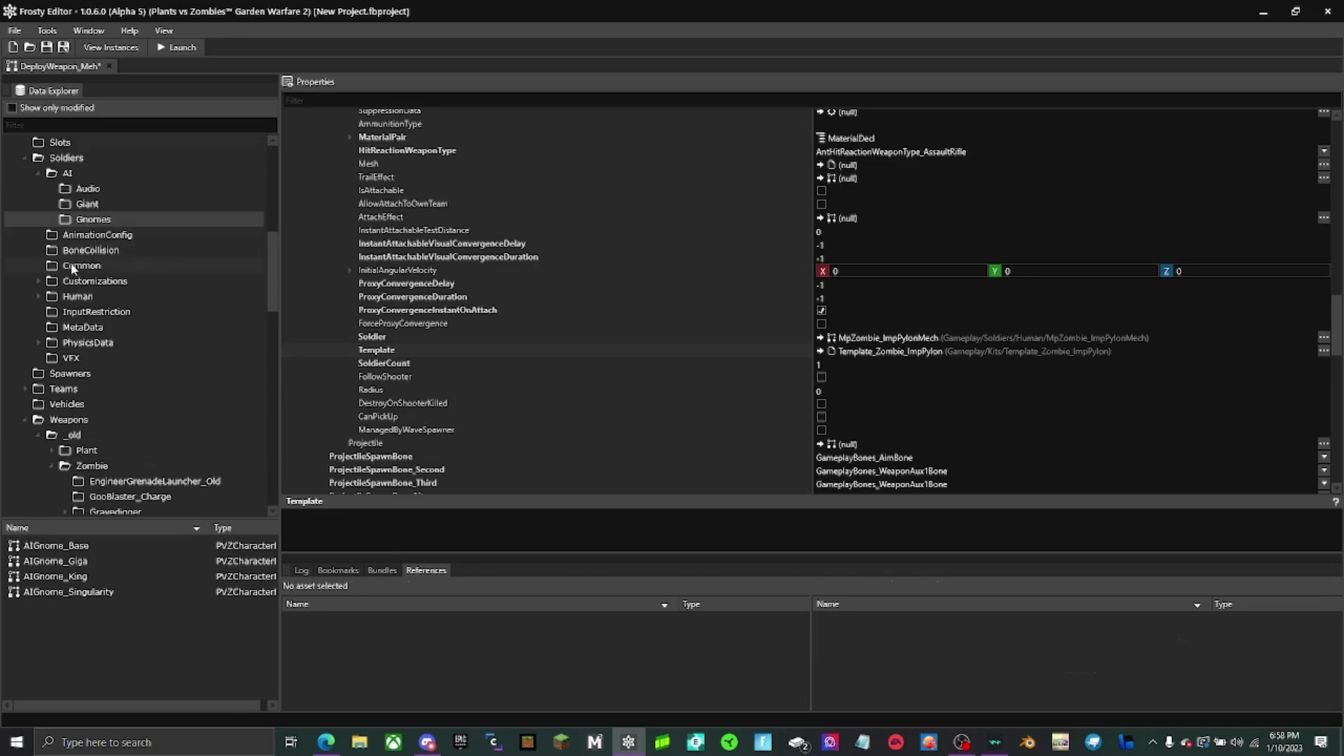
{"action": "left_click", "coordinate": [104, 549]}
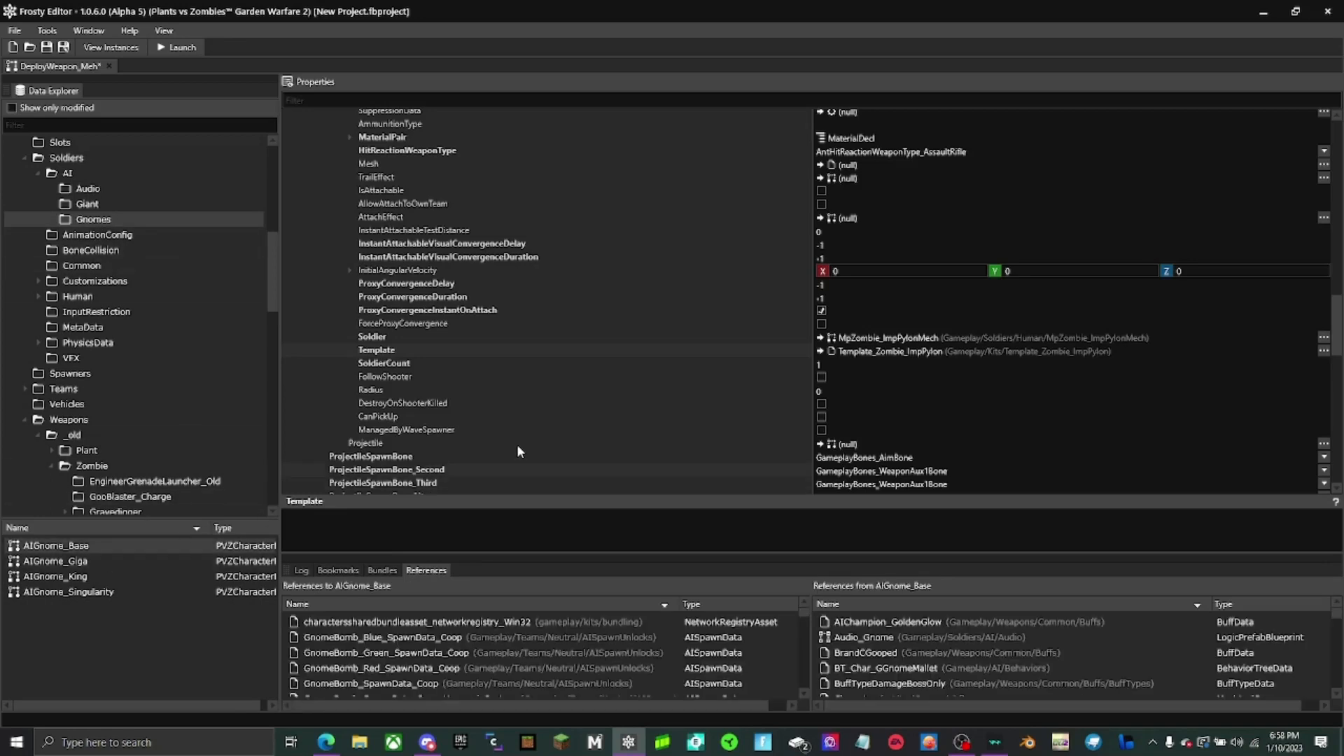
{"action": "left_click", "coordinate": [821, 338]}
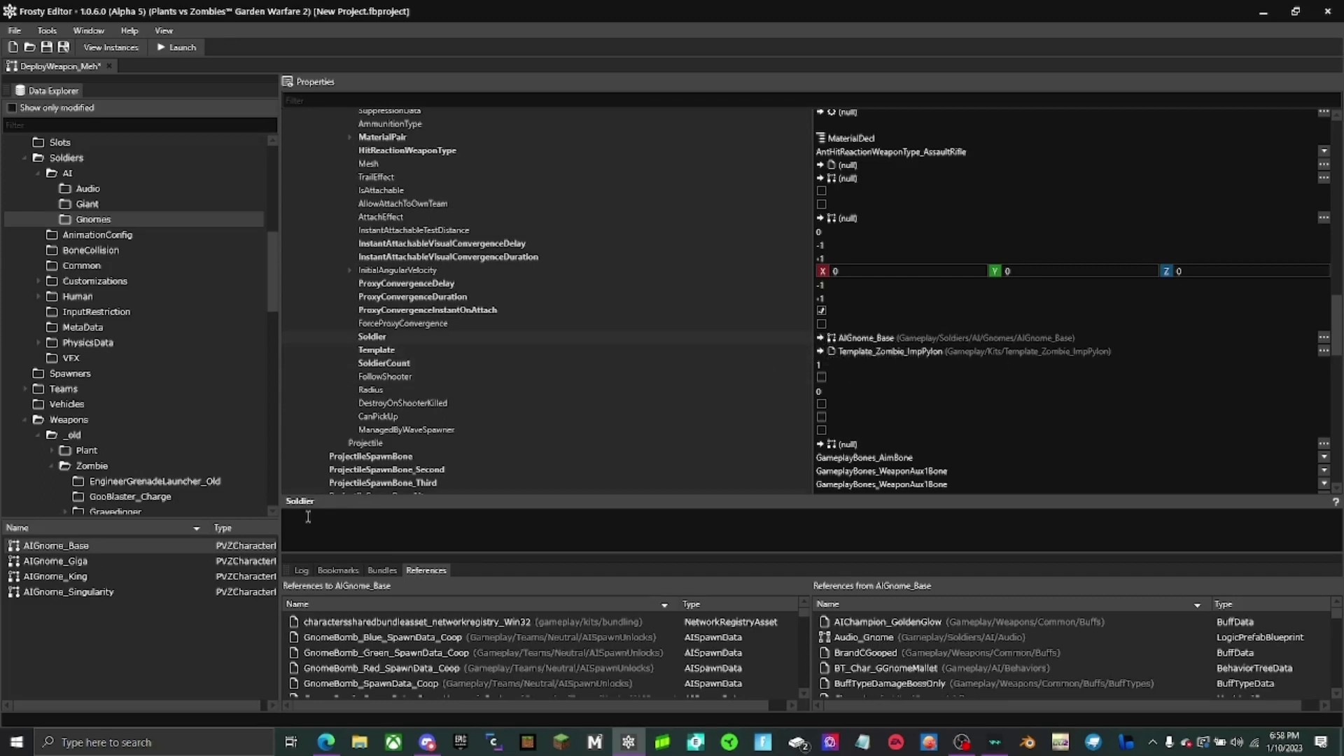
Step: Open the Gameplay/AI/AI_Templates/Gnomes folder to list the gnome character templates
{"action": "scroll", "coordinate": [364, 638], "scroll_direction": "down", "scroll_amount": 5}
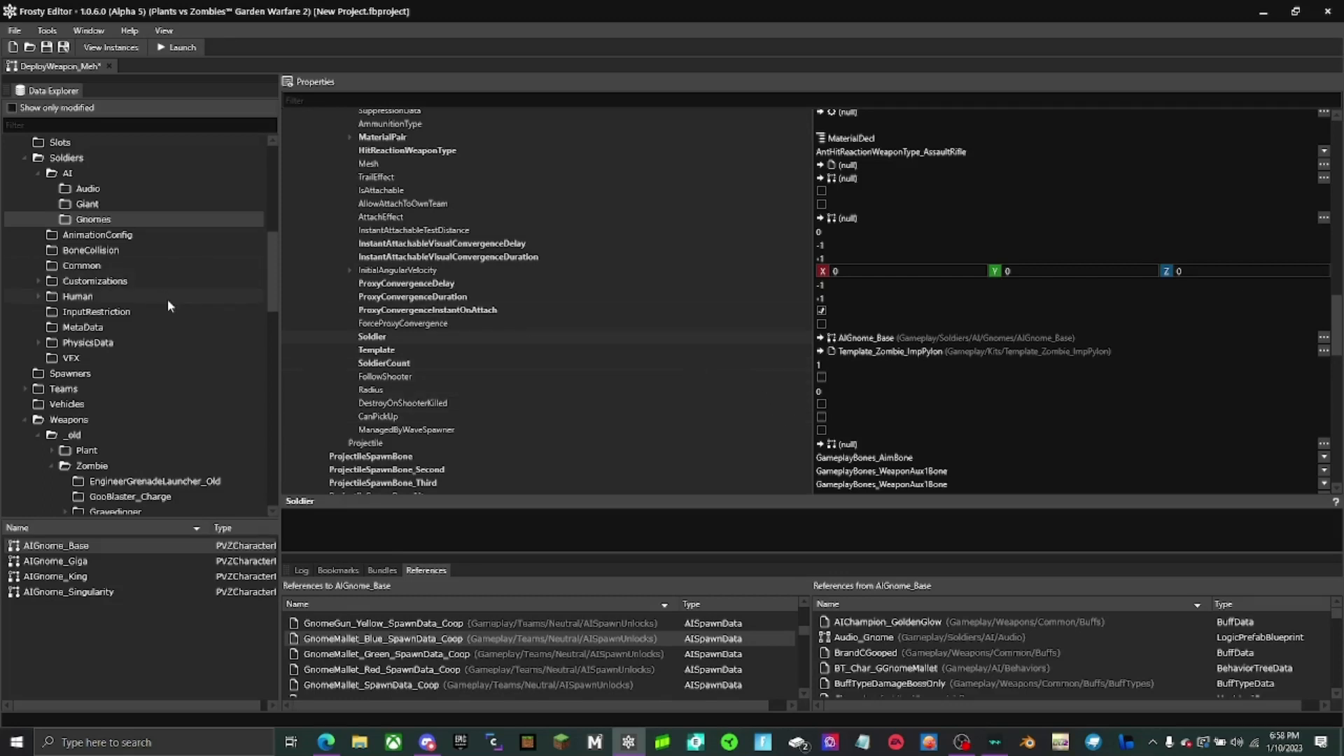
{"action": "scroll", "coordinate": [165, 299], "scroll_direction": "up", "scroll_amount": 4}
{"action": "scroll", "coordinate": [166, 299], "scroll_direction": "up", "scroll_amount": 3}
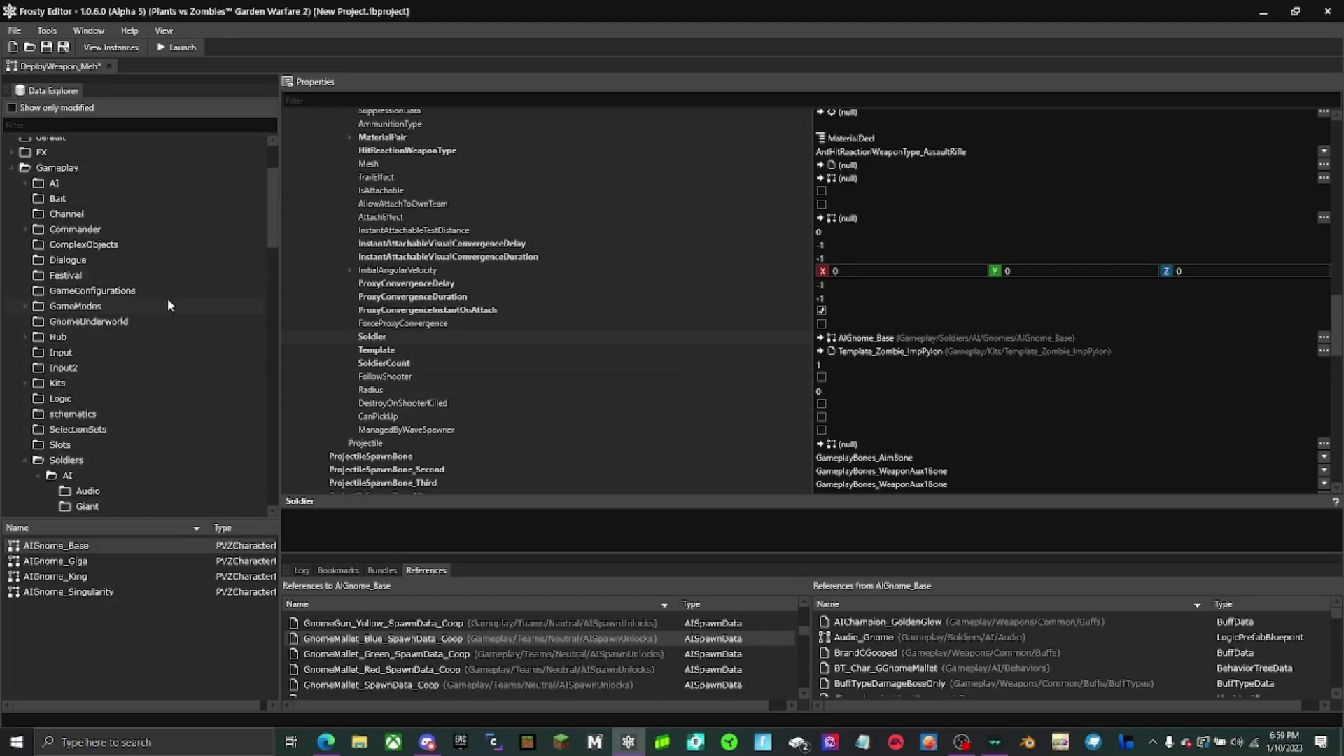
{"action": "double_click", "coordinate": [60, 185]}
{"action": "double_click", "coordinate": [77, 197]}
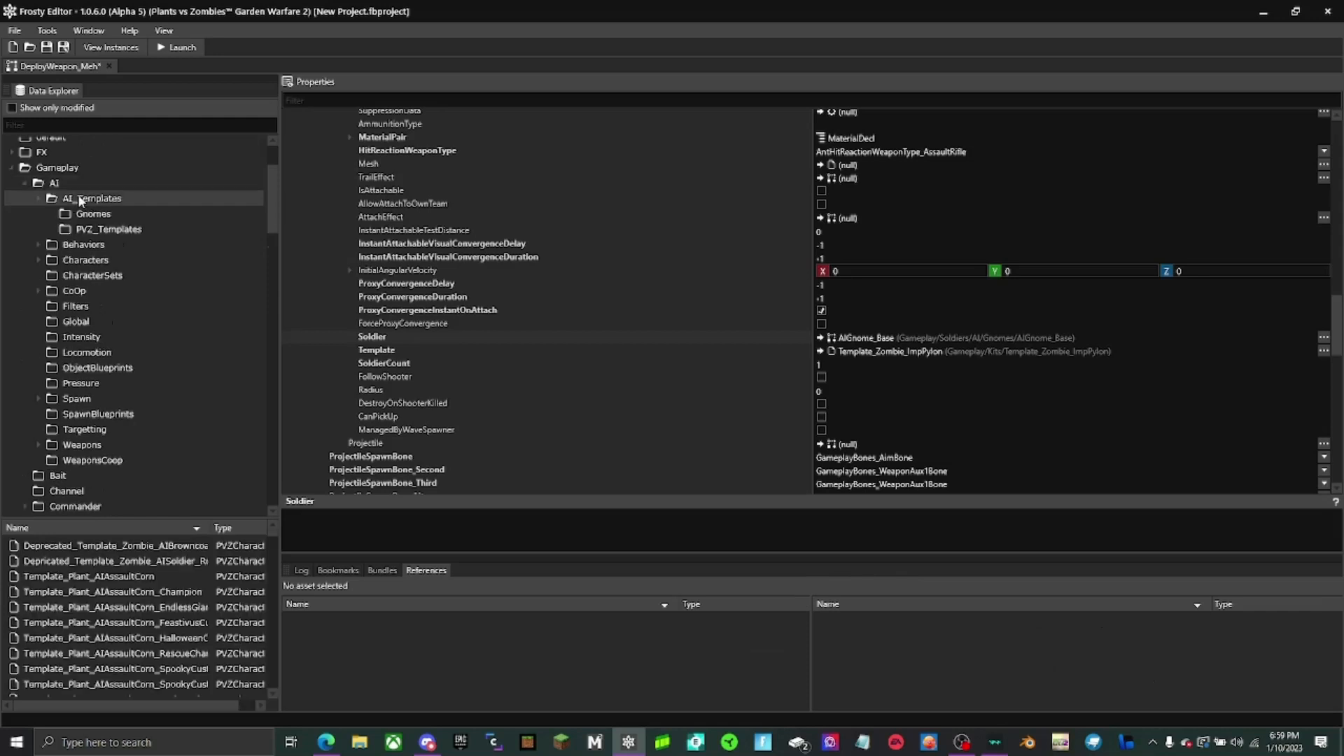
{"action": "left_click", "coordinate": [92, 215]}
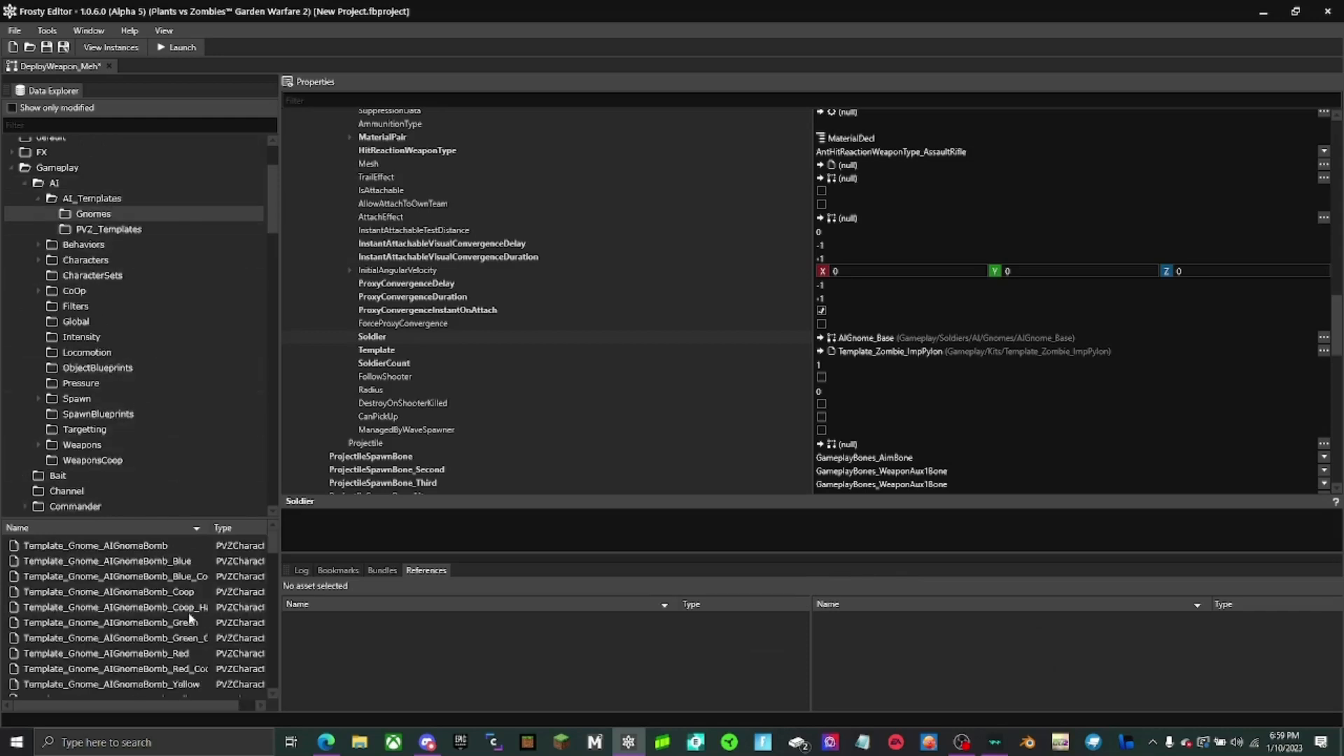
Step: Assign Template_Gnome_AIGnomeGun_Green as the Template of the projectile data
{"action": "scroll", "coordinate": [189, 616], "scroll_direction": "down", "scroll_amount": 3}
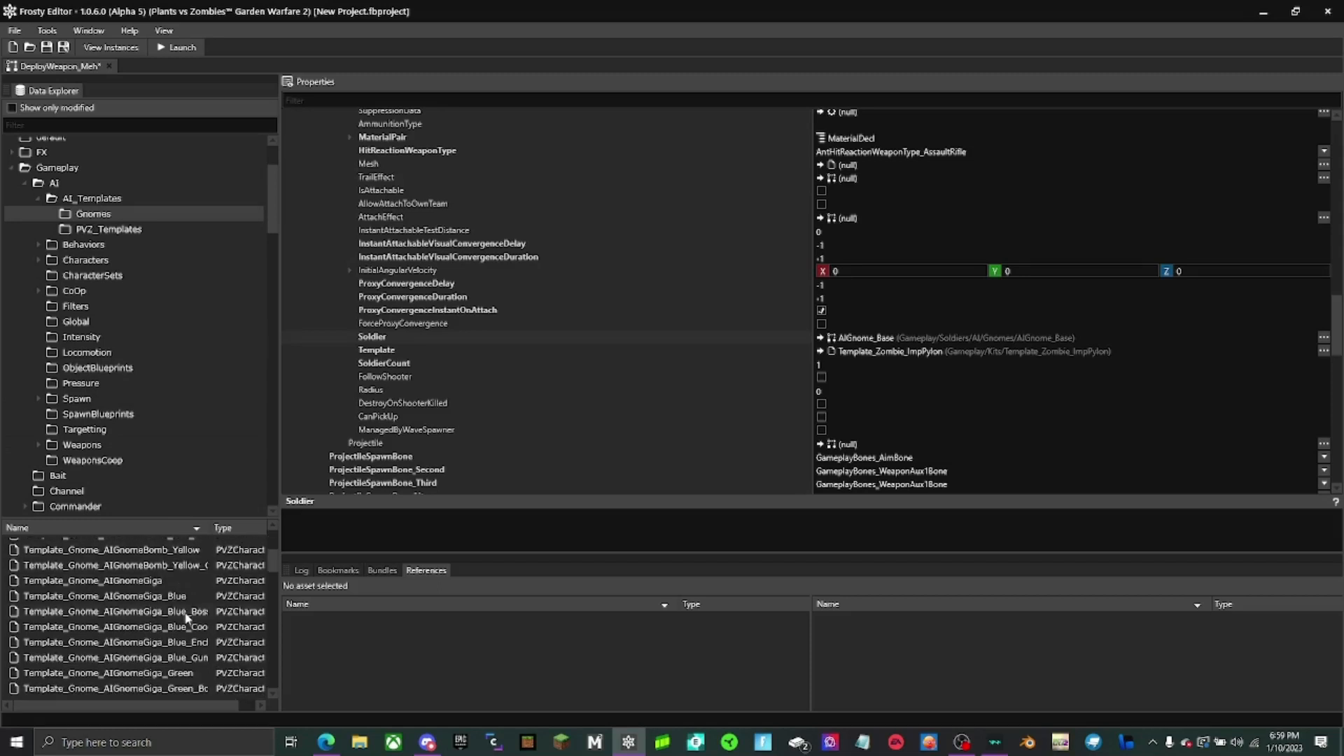
{"action": "scroll", "coordinate": [188, 615], "scroll_direction": "down", "scroll_amount": 6}
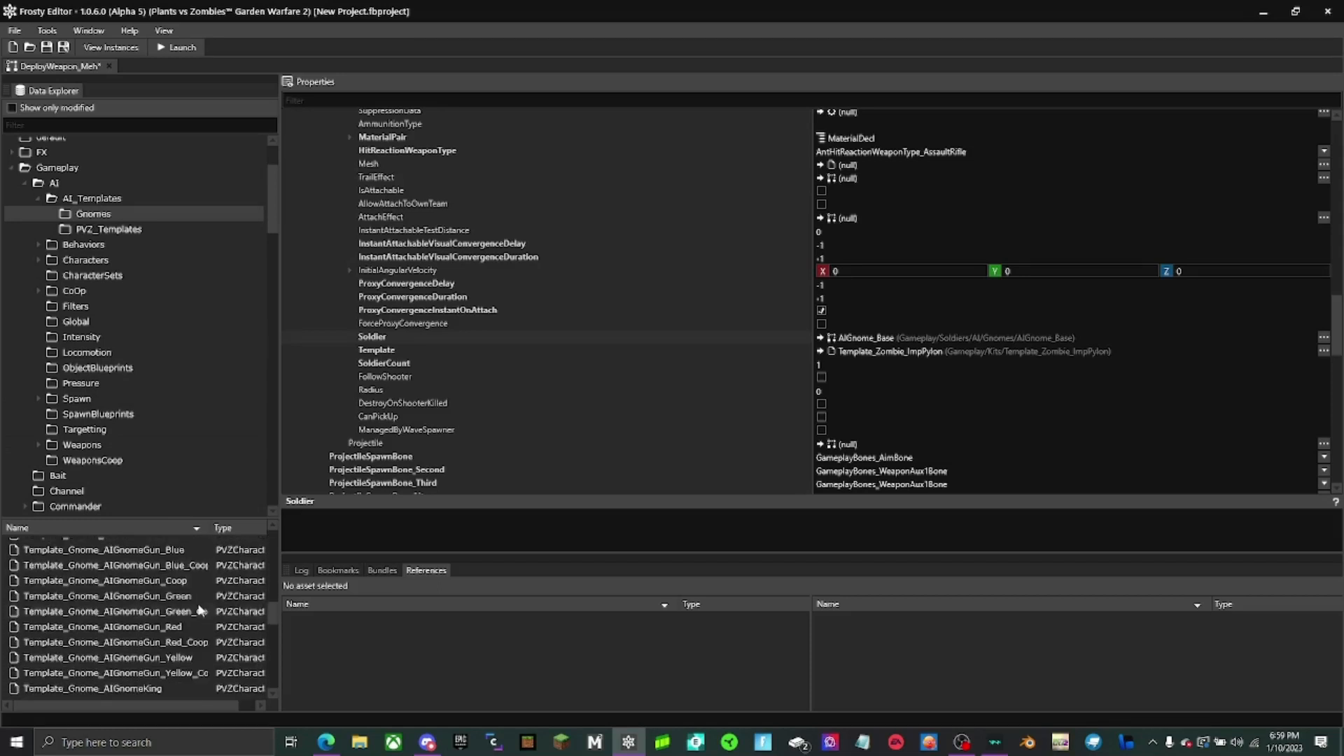
{"action": "scroll", "coordinate": [200, 610], "scroll_direction": "up", "scroll_amount": 1}
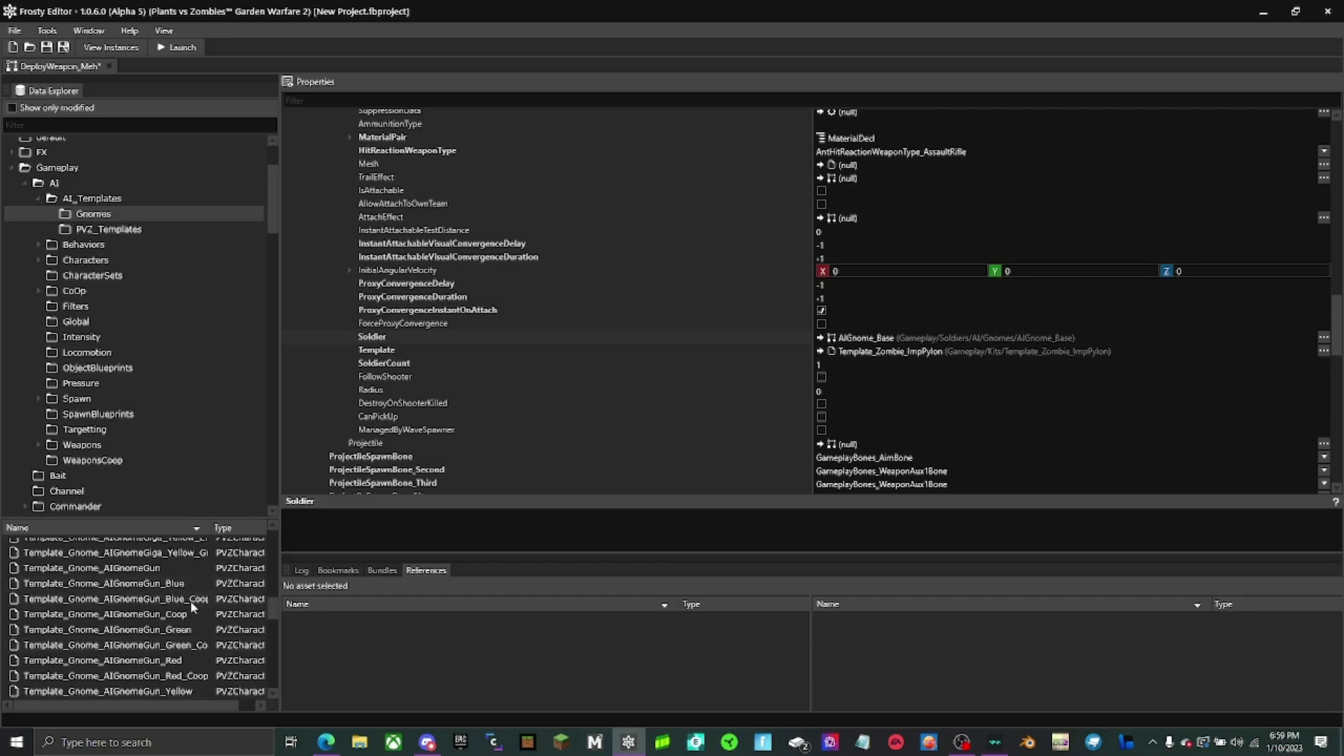
{"action": "left_click", "coordinate": [189, 629]}
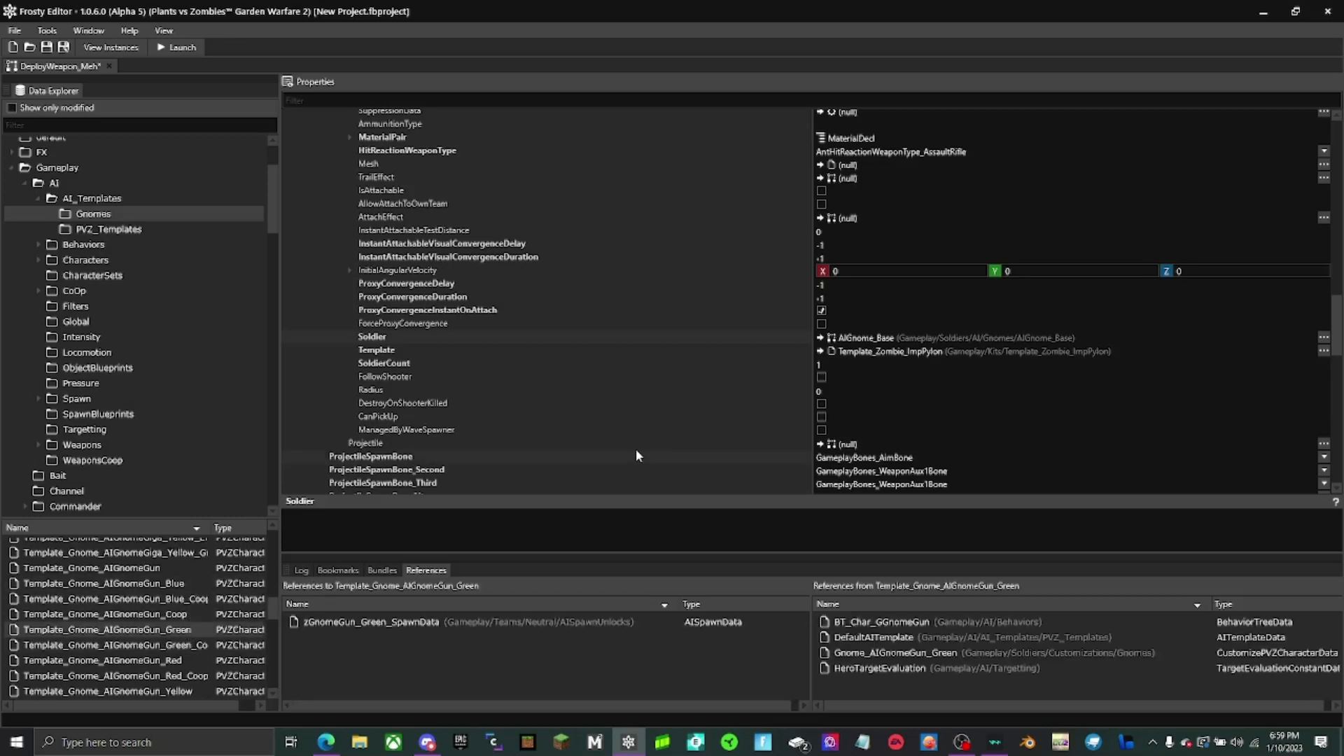
{"action": "left_click", "coordinate": [821, 350]}
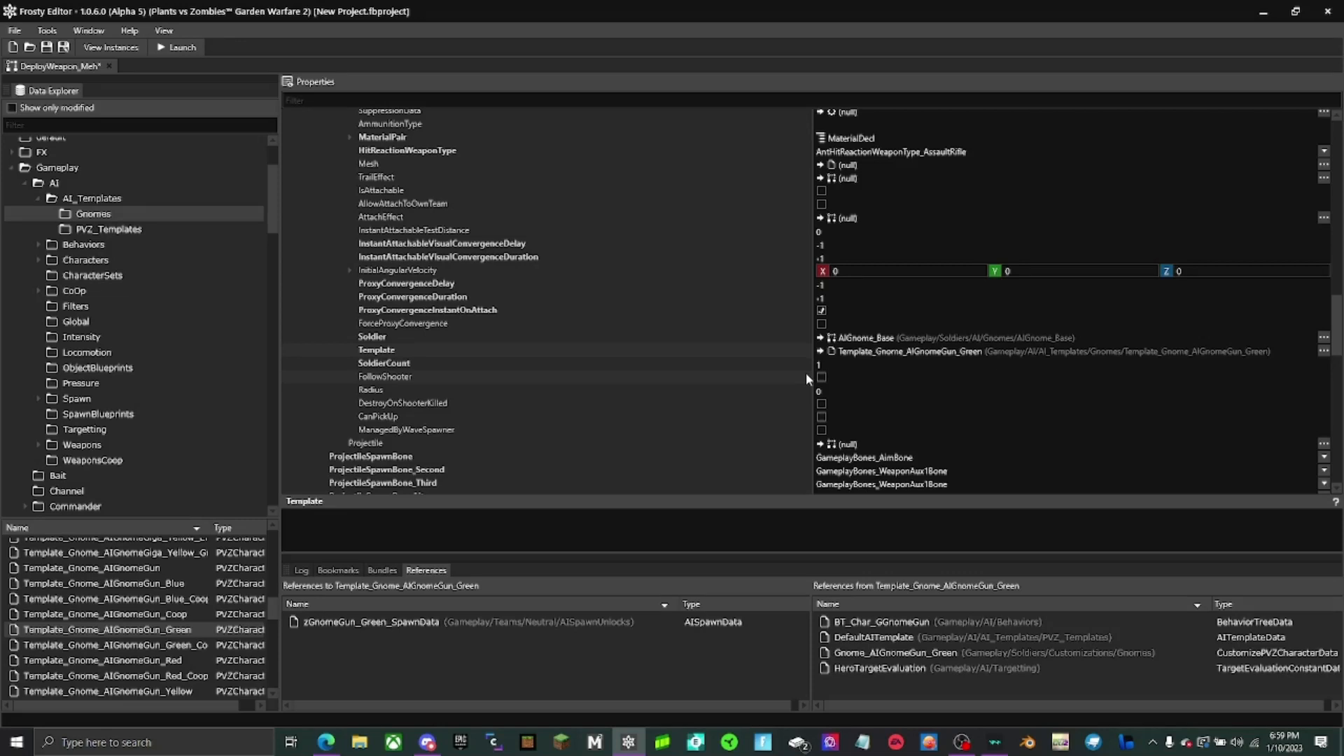
Step: Set the projectile data's MaxCountCoolDownTime to 90 and MaxCountInitialCoolDownTime to 45
{"action": "scroll", "coordinate": [805, 379], "scroll_direction": "up", "scroll_amount": 8}
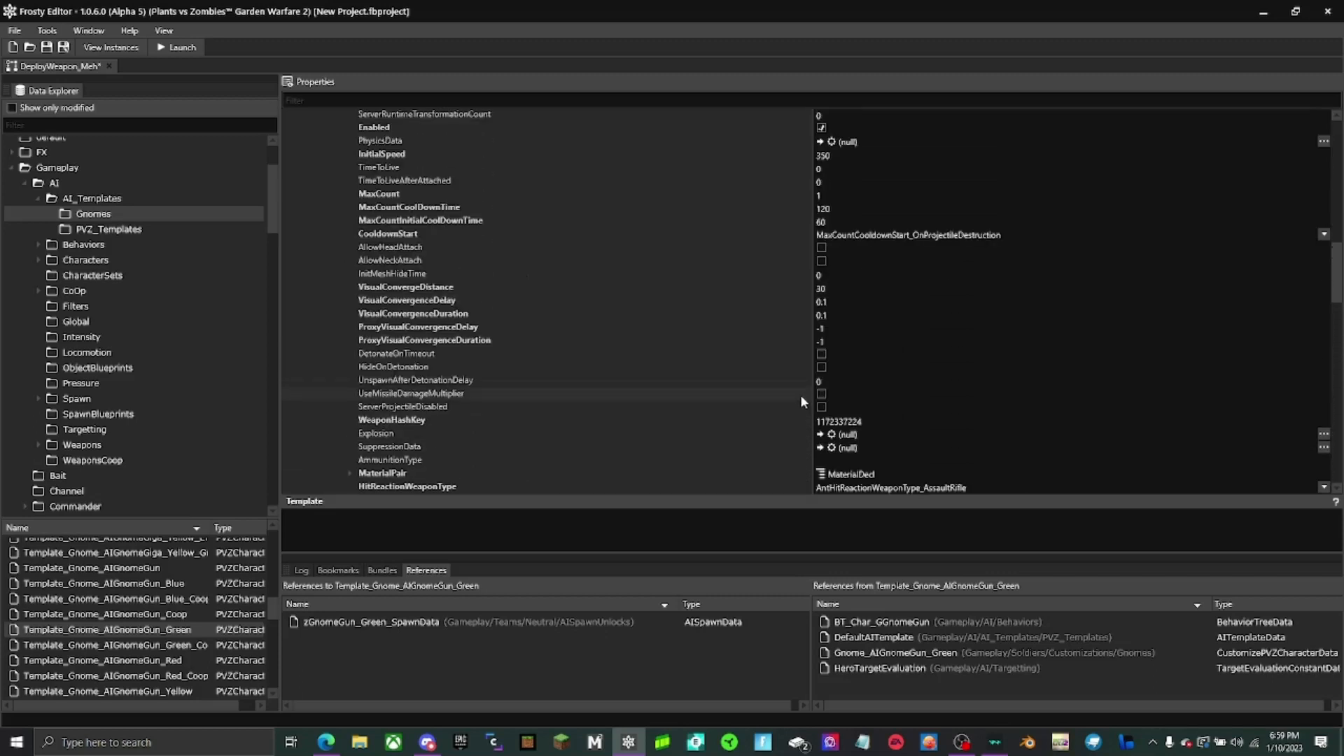
{"action": "left_click", "coordinate": [839, 208]}
{"action": "double_click", "coordinate": [838, 207]}
{"action": "left_click", "coordinate": [845, 215]}
{"action": "left_click", "coordinate": [743, 219]}
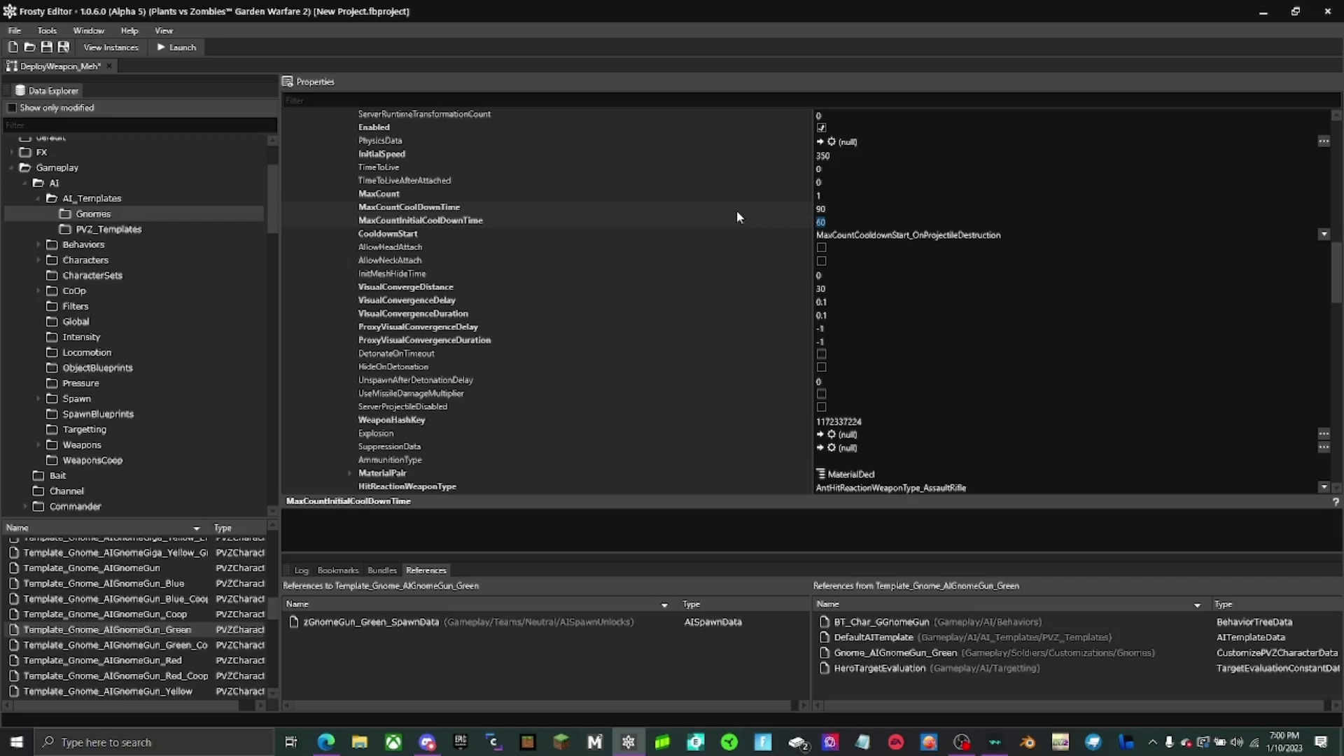
{"action": "type", "text": "45"}
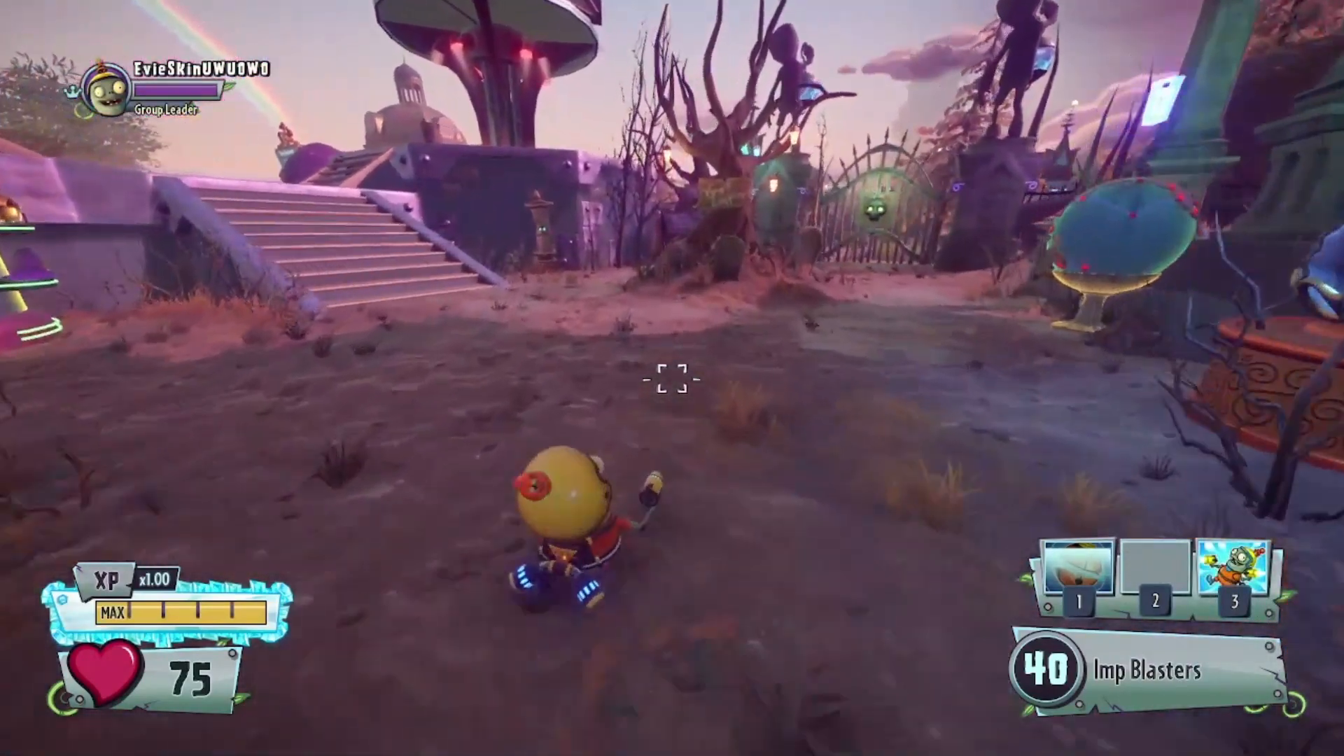
Step: In Plants vs. Zombies Garden Warfare 2, deploy the gnome from ability slot 2 and test its movement and Infinity Blaster
{"action": "key", "text": "2"}
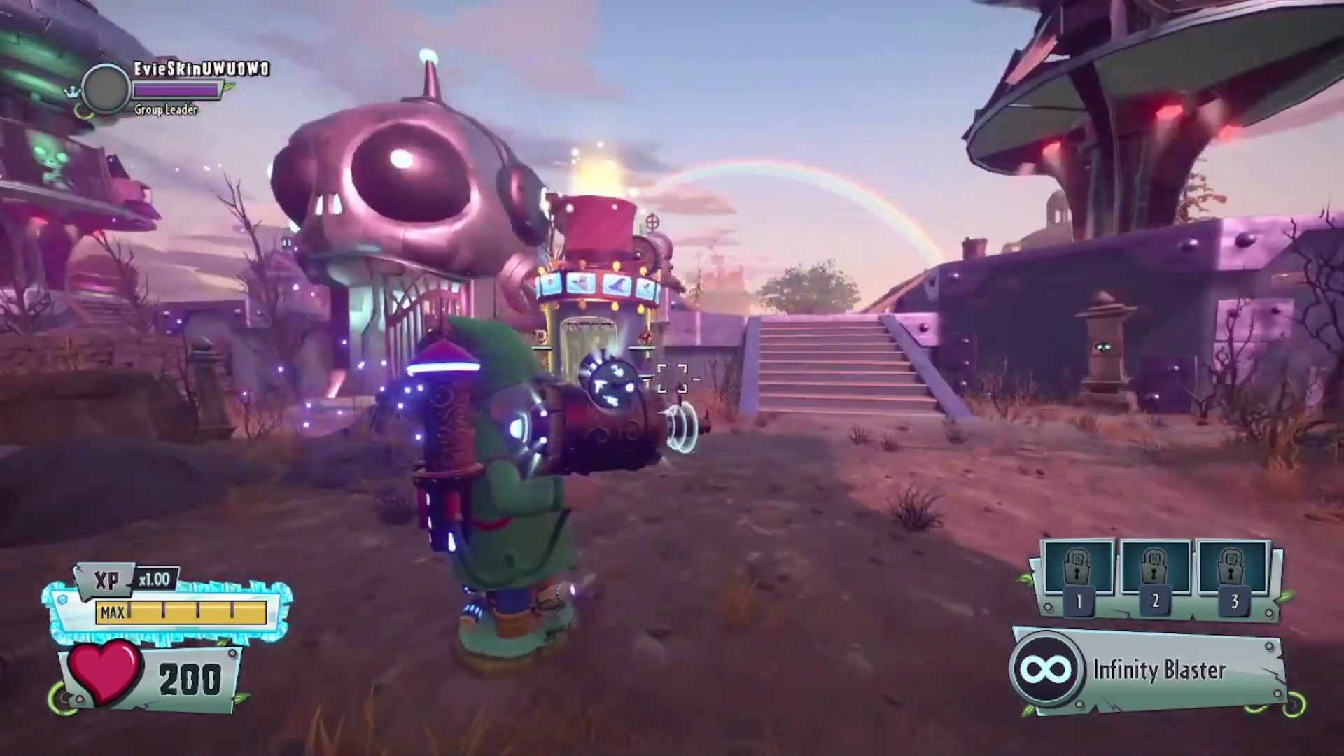
{"action": "key", "text": "d"}
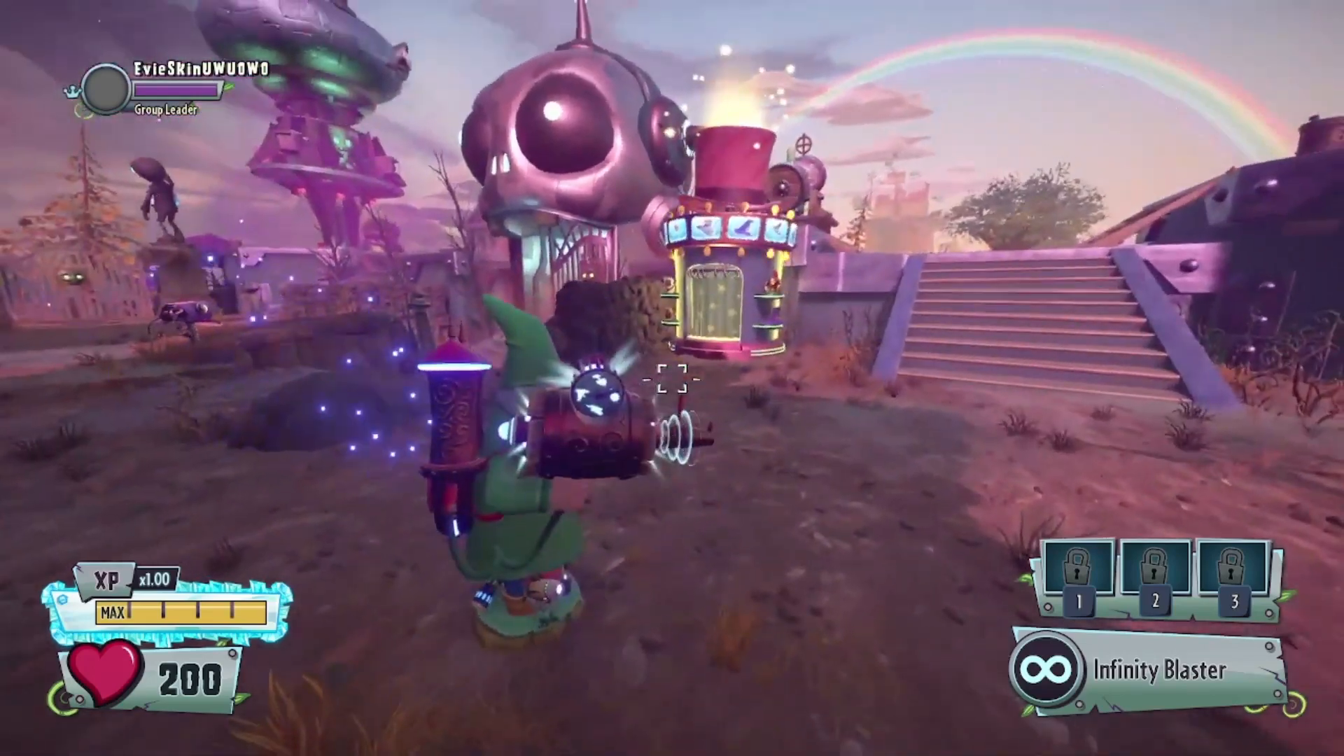
{"action": "key", "text": "w"}
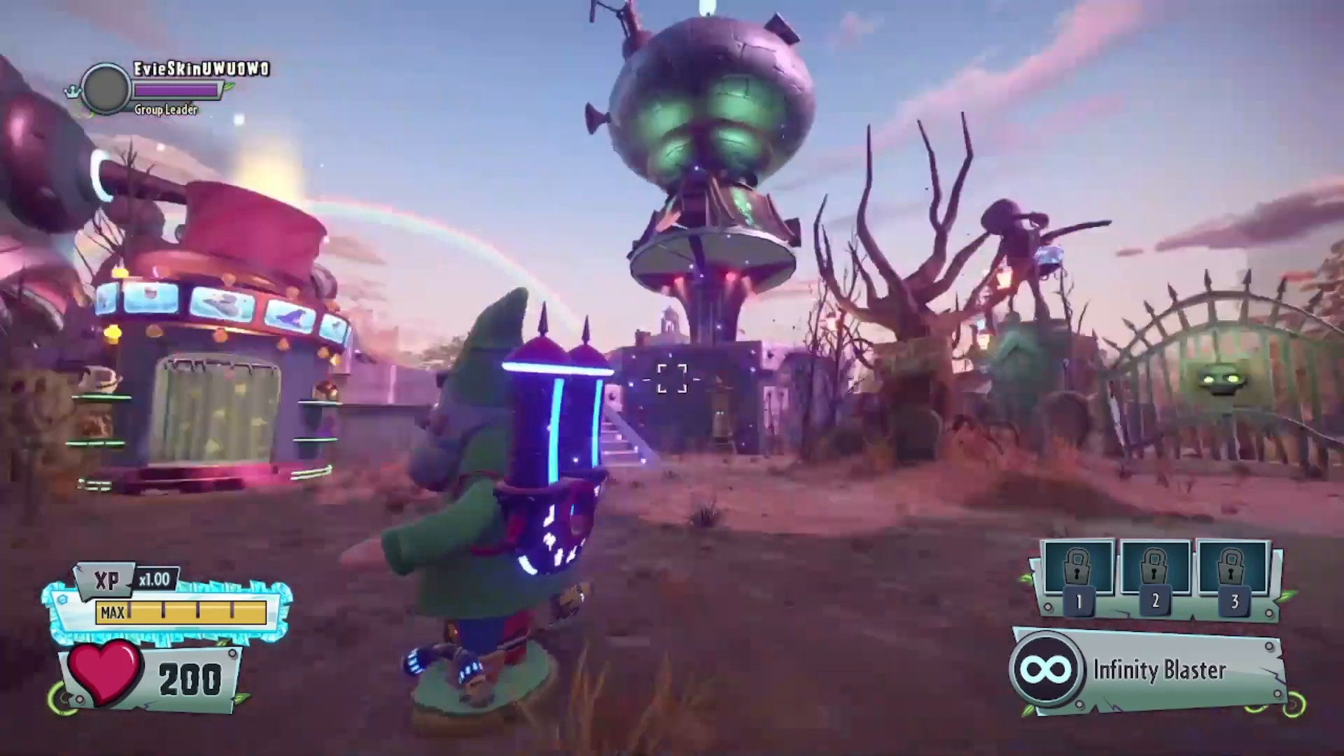
{"action": "key", "text": "d"}
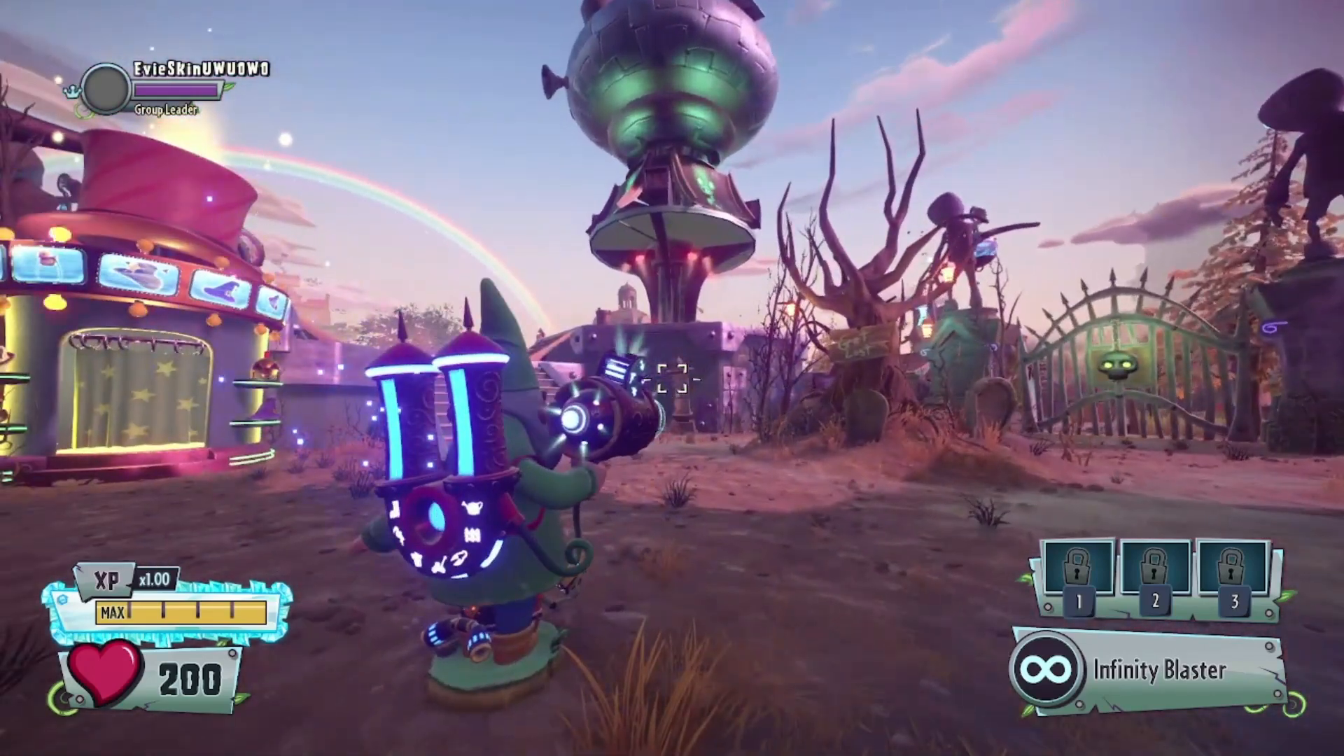
{"action": "key", "text": "w"}
{"action": "left_click", "coordinate": [672, 378]}
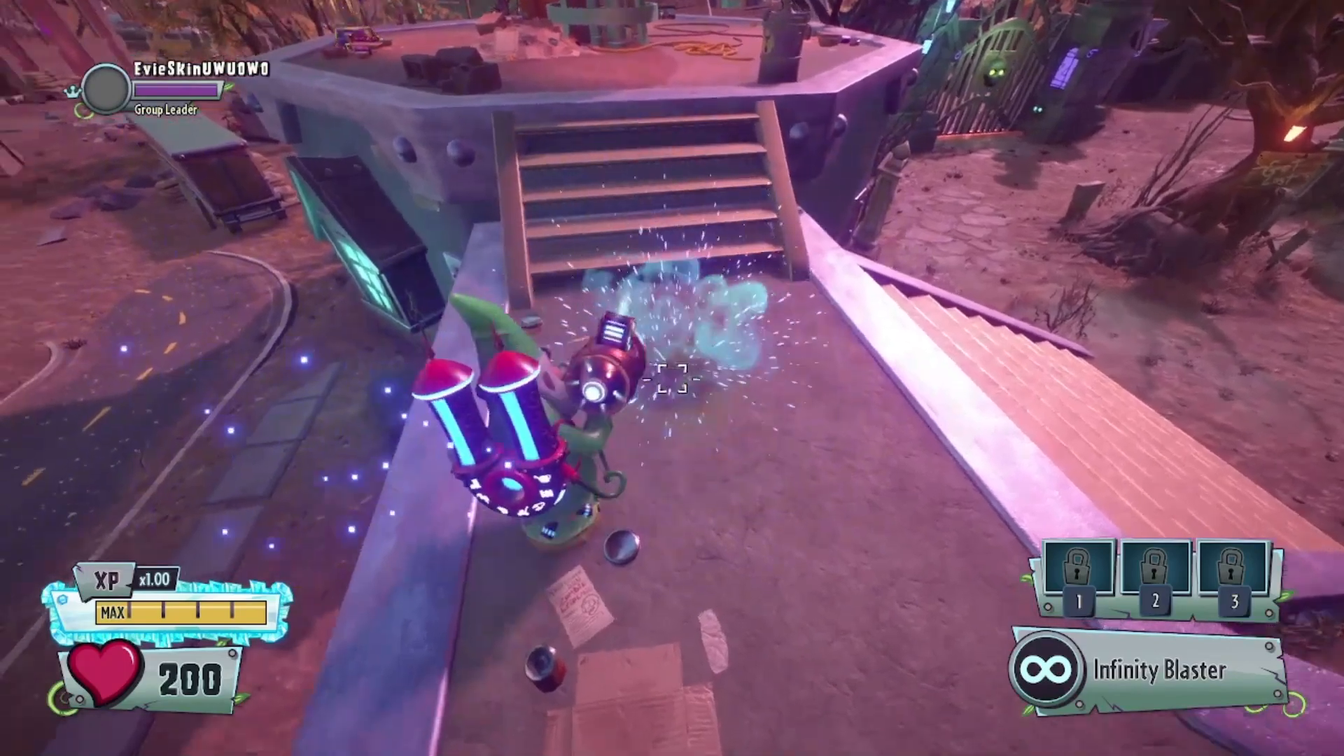
{"action": "key", "text": "w"}
{"action": "key", "text": "w"}
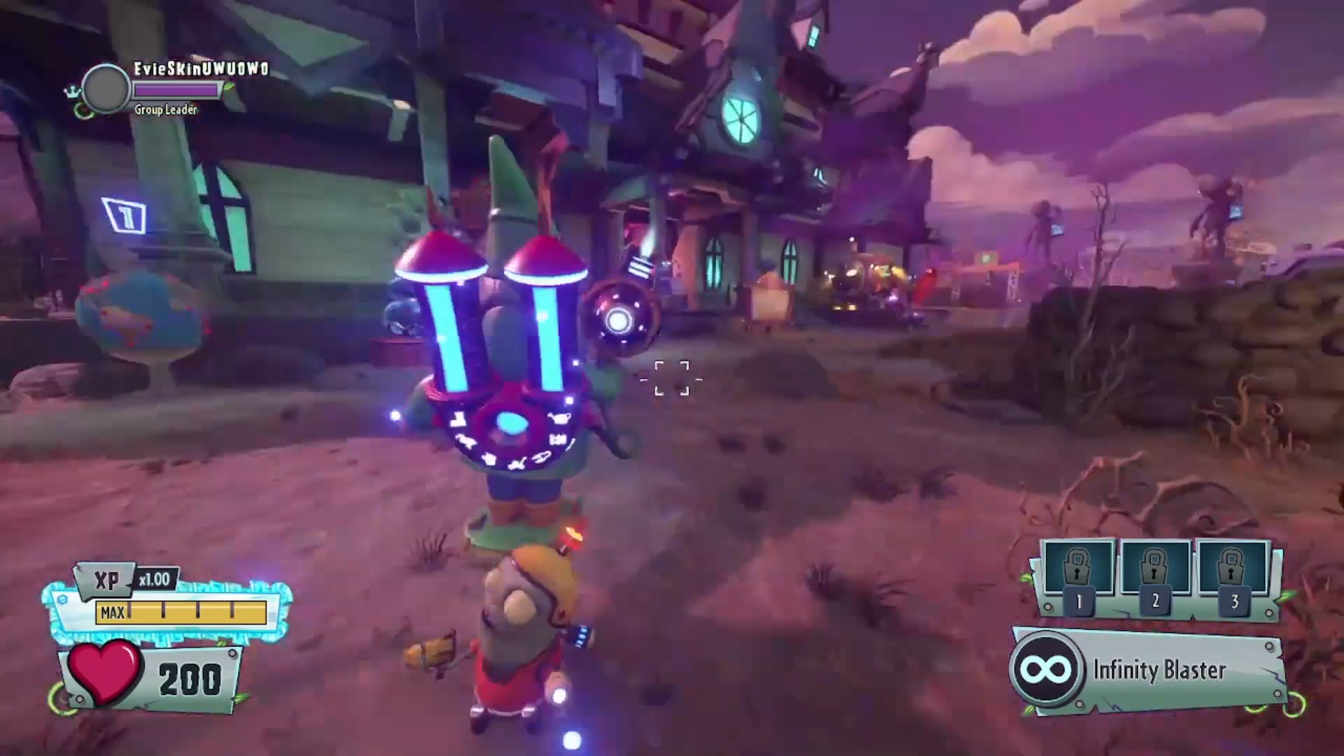
{"action": "key", "text": "w"}
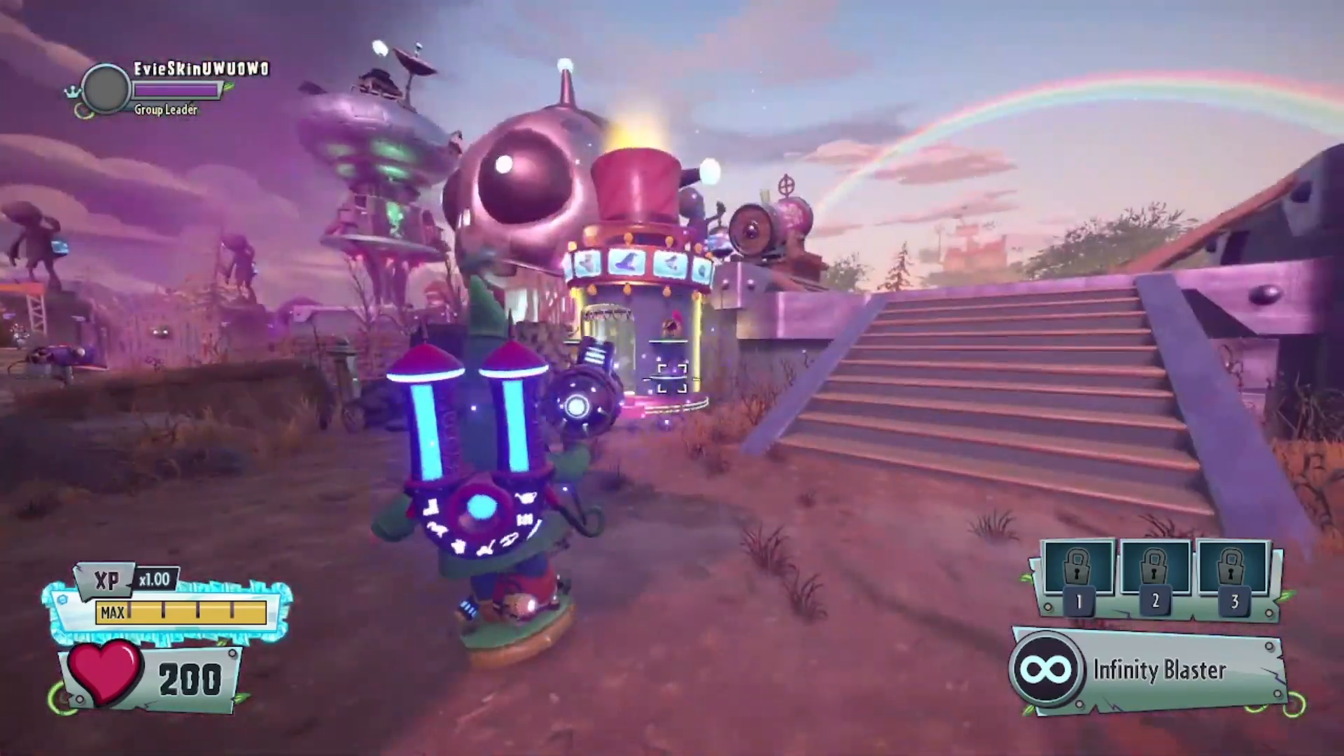
{"action": "key", "text": "w"}
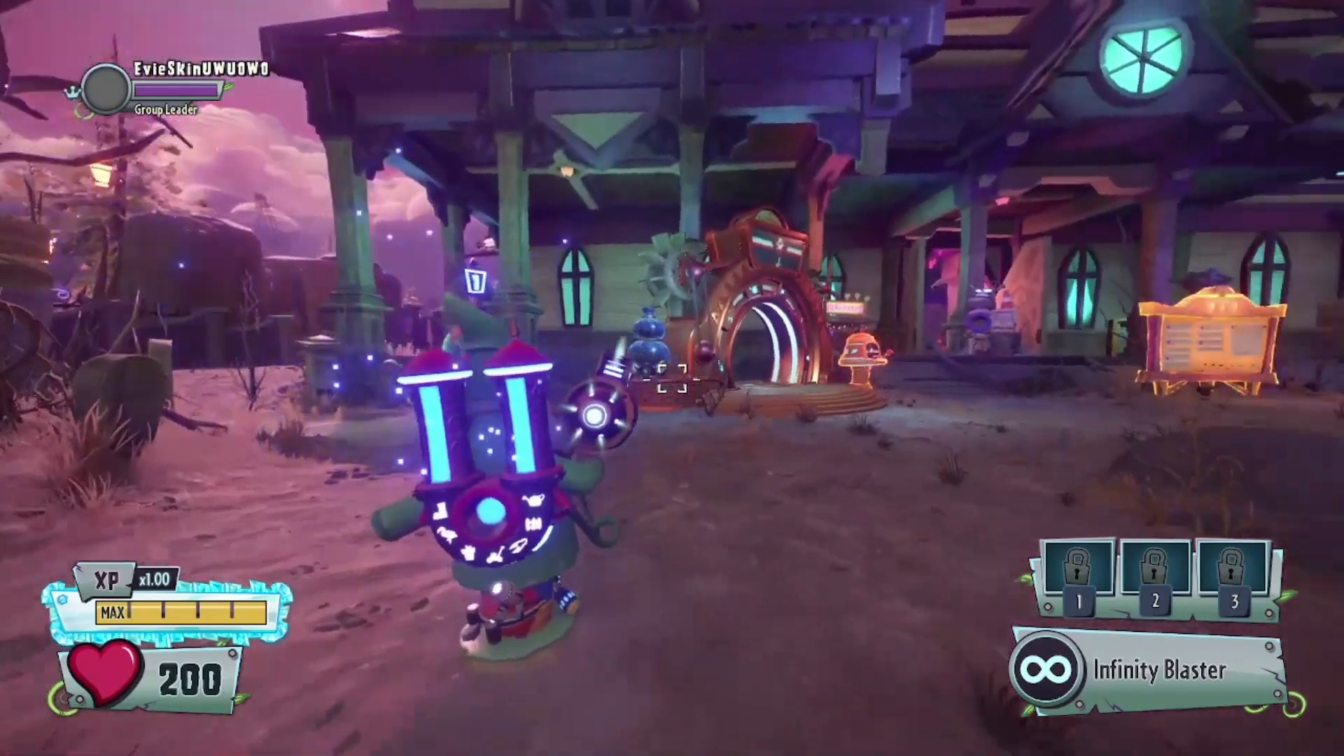